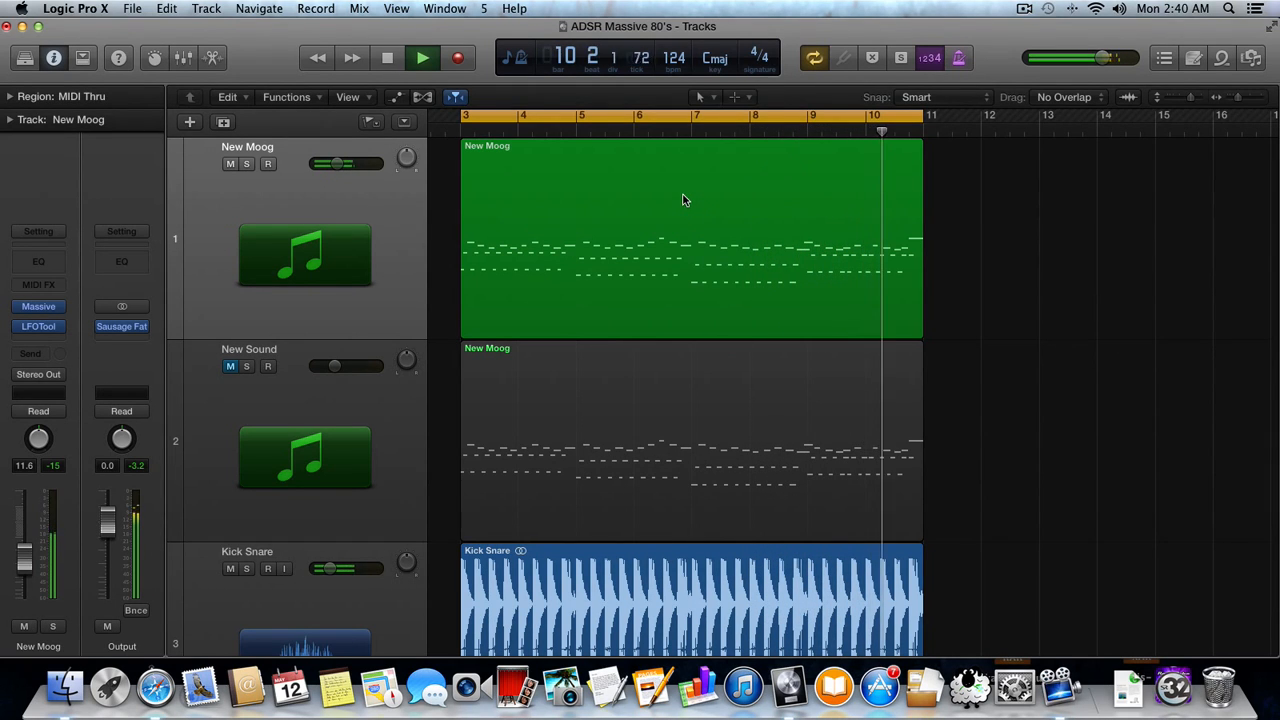
- Stop playback and look over the Massive patch used on the New Moog track
key("space")
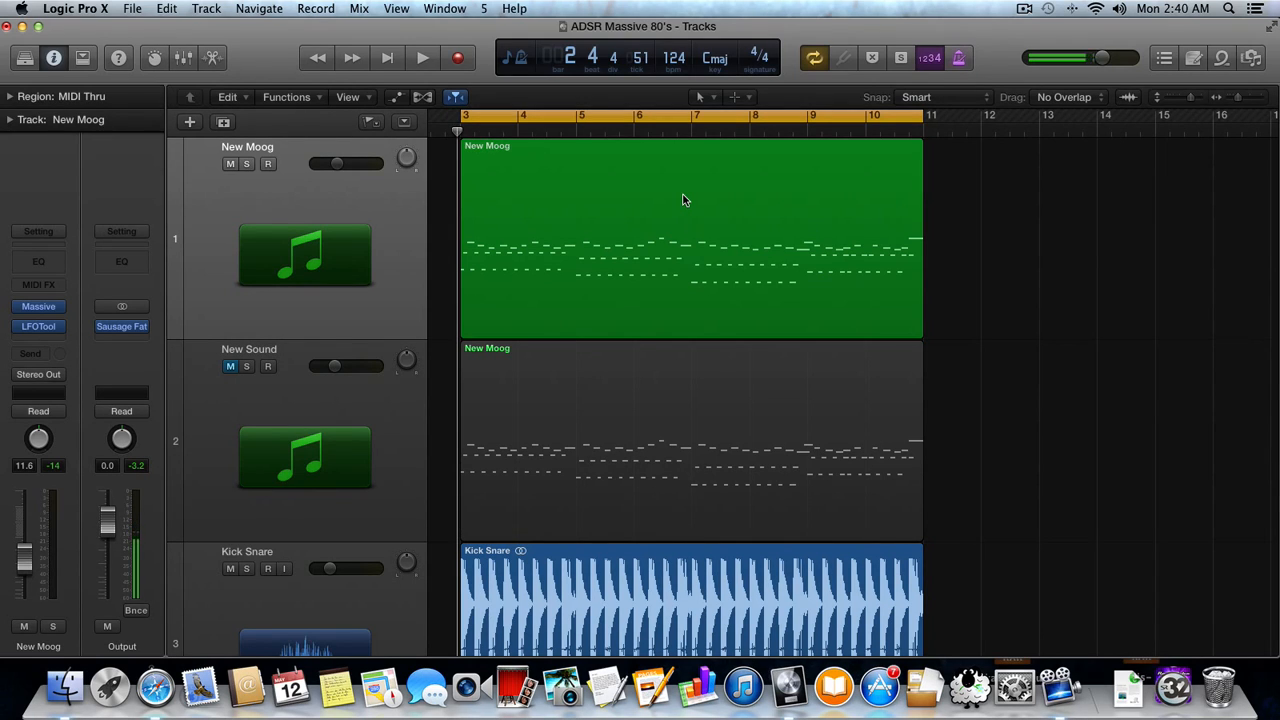
left_click(683, 200)
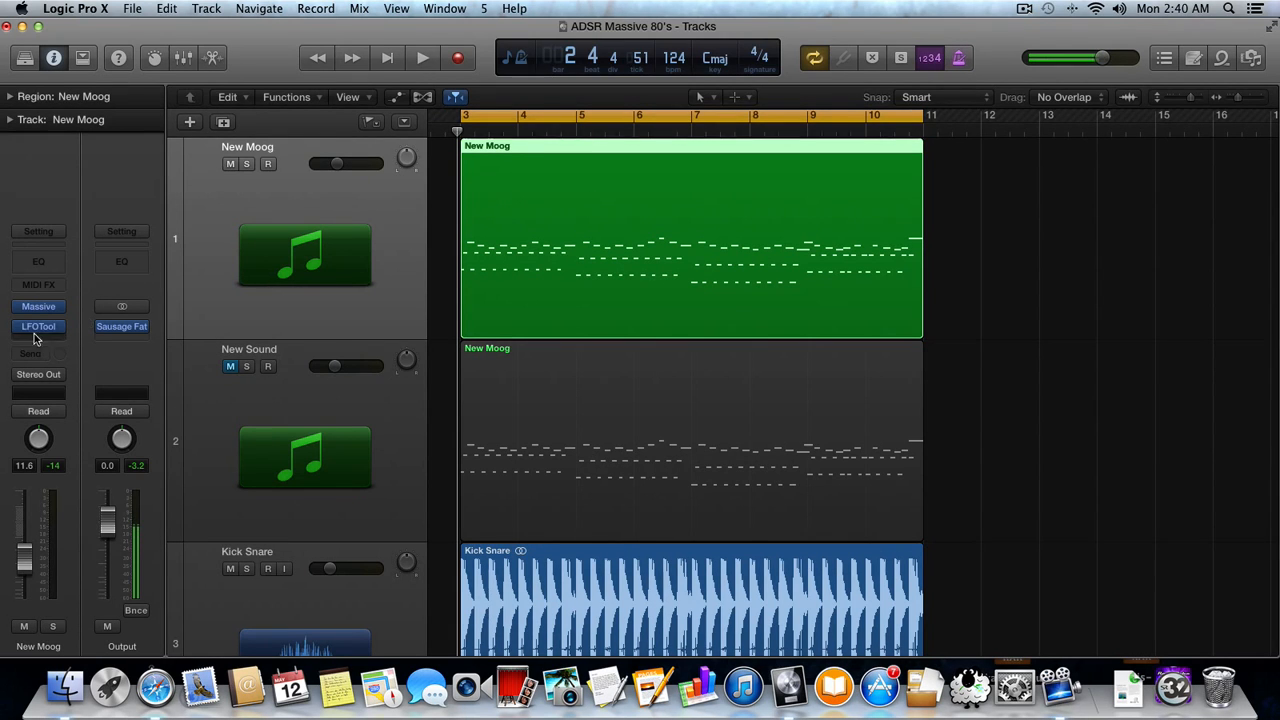
left_click(39, 308)
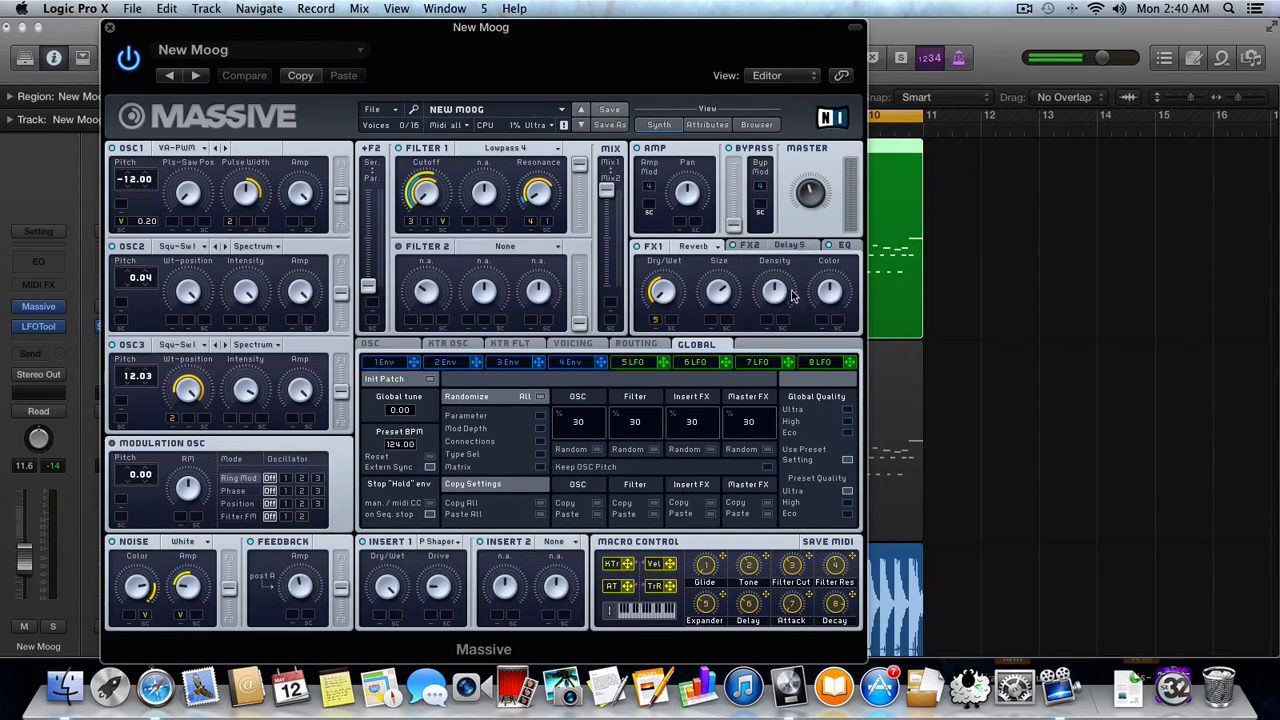
left_click(110, 28)
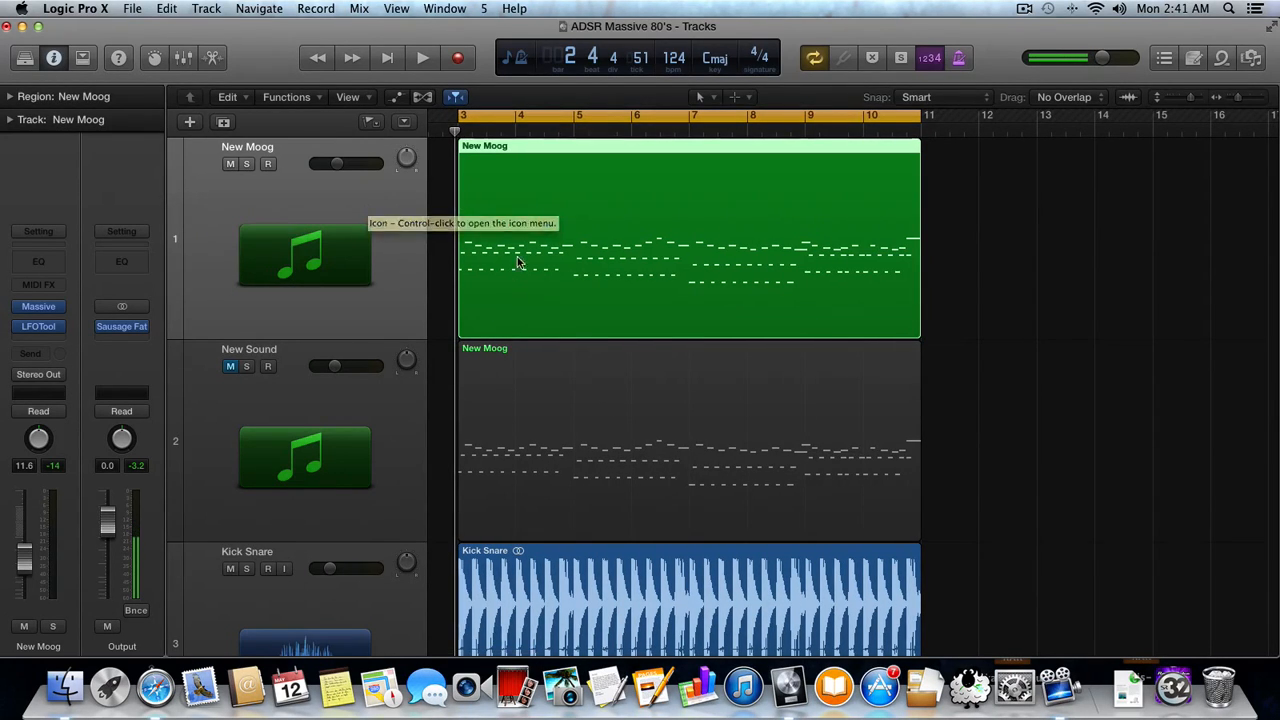
- Unmute the New Sound track and view the LFOTool settings on the New Moog track
left_click(339, 410)
left_click(230, 366)
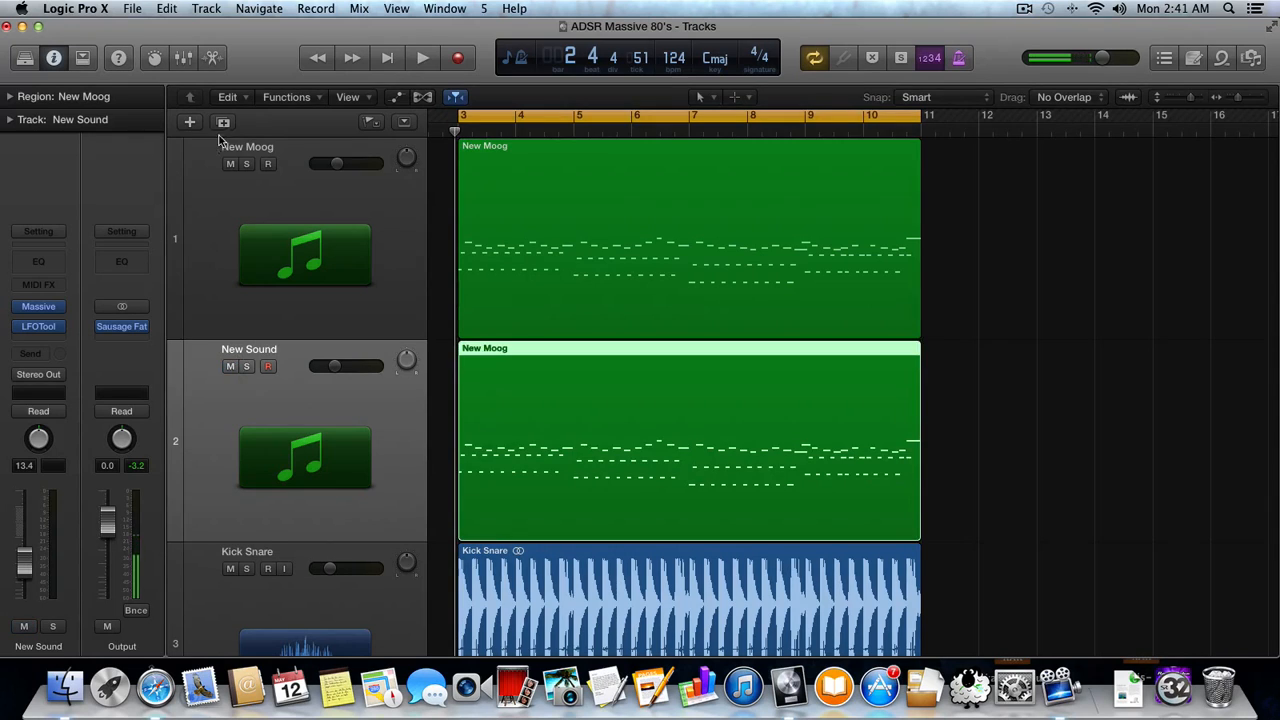
left_click(222, 147)
left_click(36, 327)
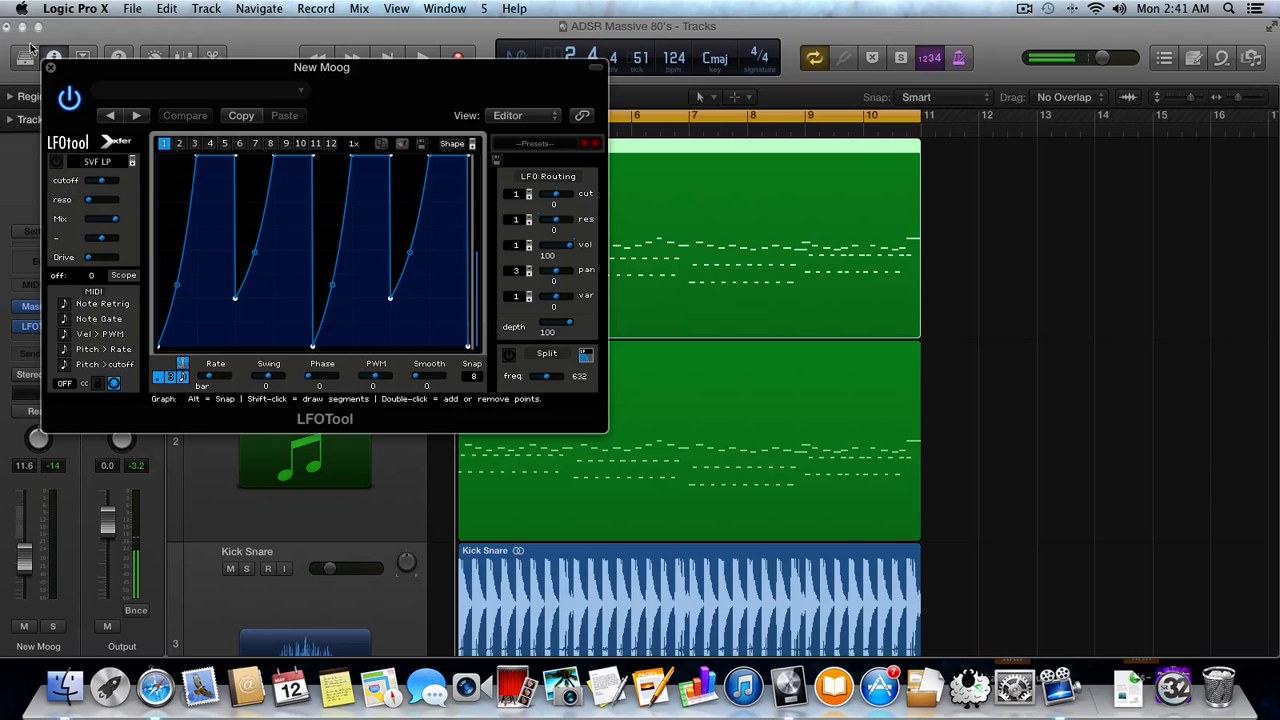
left_click(47, 69)
- Select the New Sound track and mute the New Moog track
left_click(400, 420)
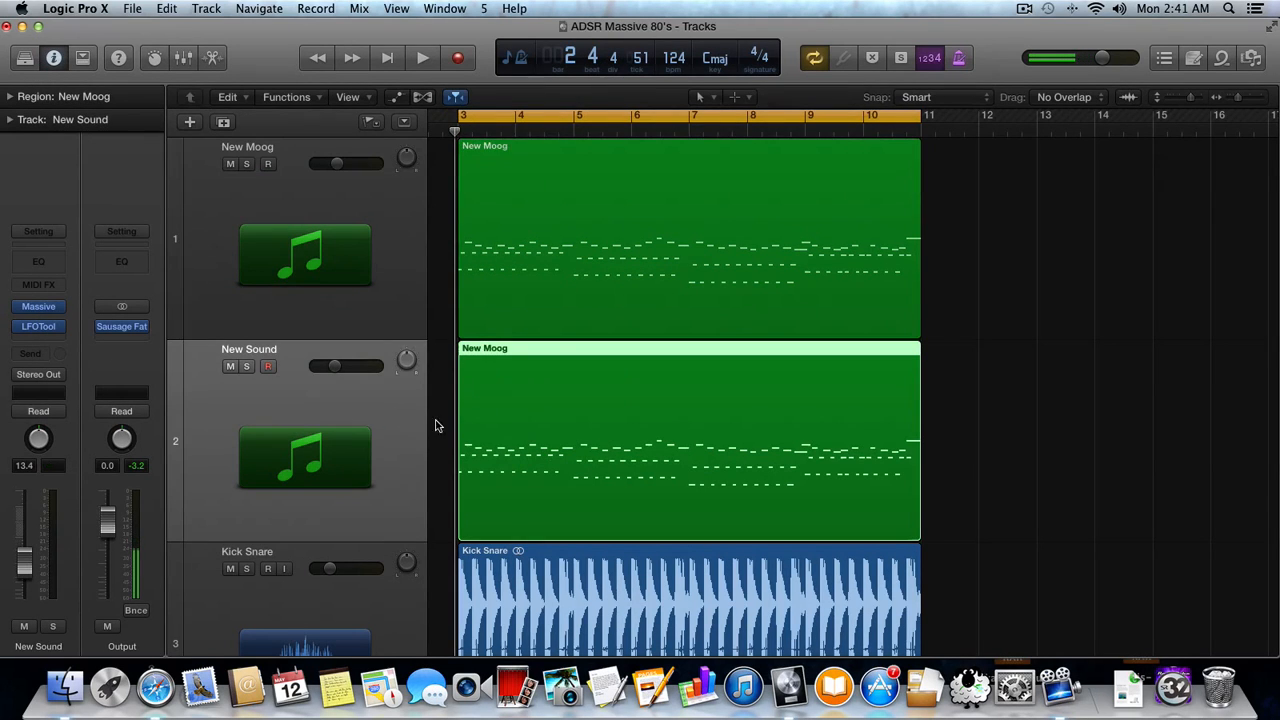
left_click(230, 164)
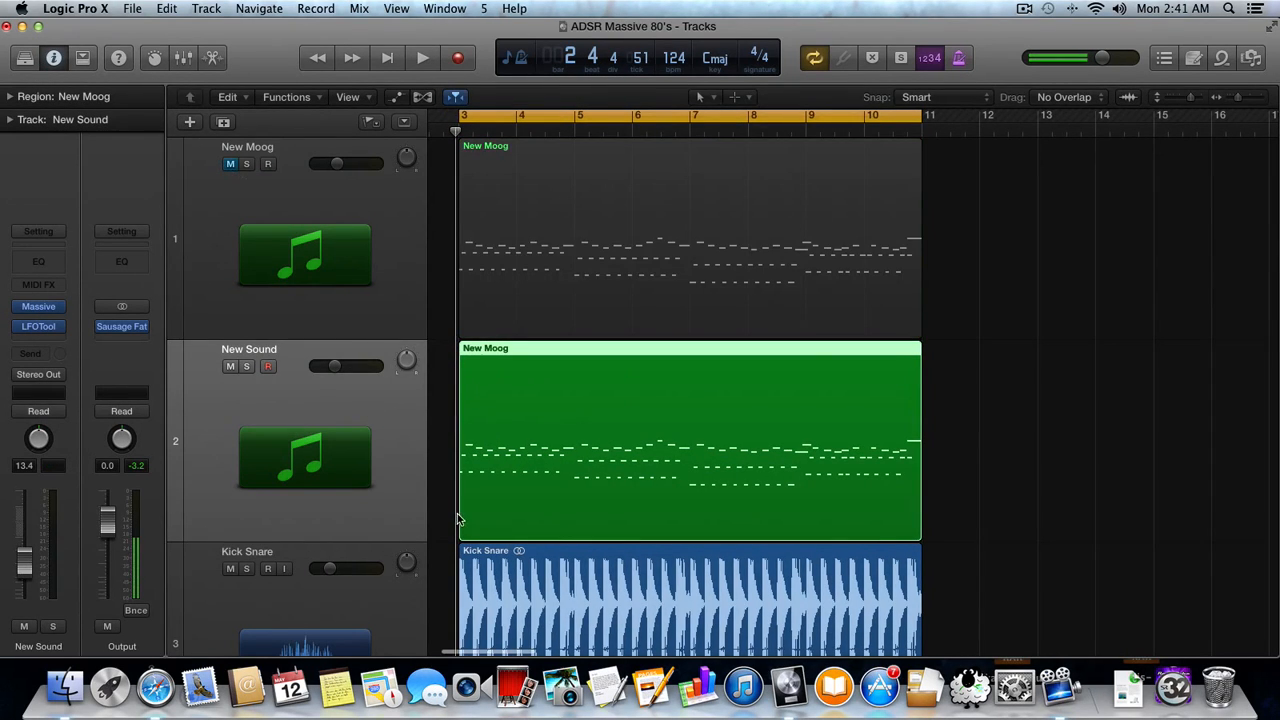
key("super+Up")
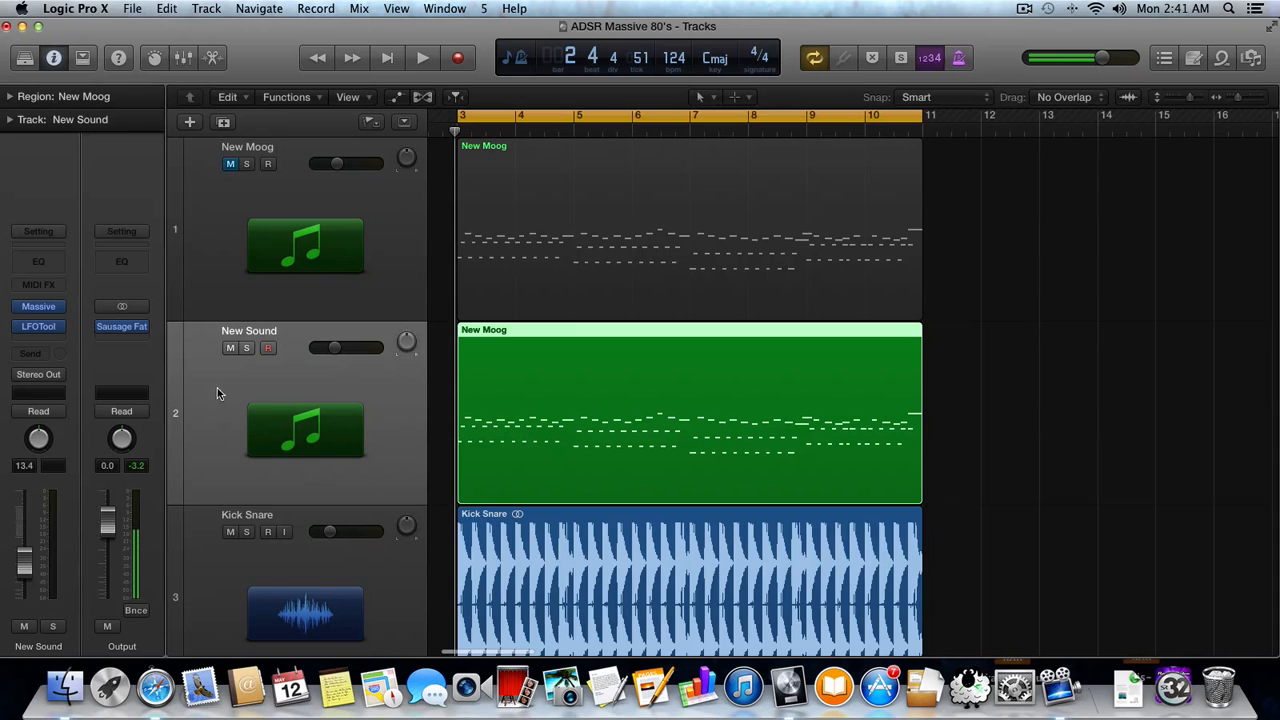
- Bring up the New Sound track's Massive synth and set oscillator 1's wavetable to Pulse-Saw PWM
left_click(38, 306)
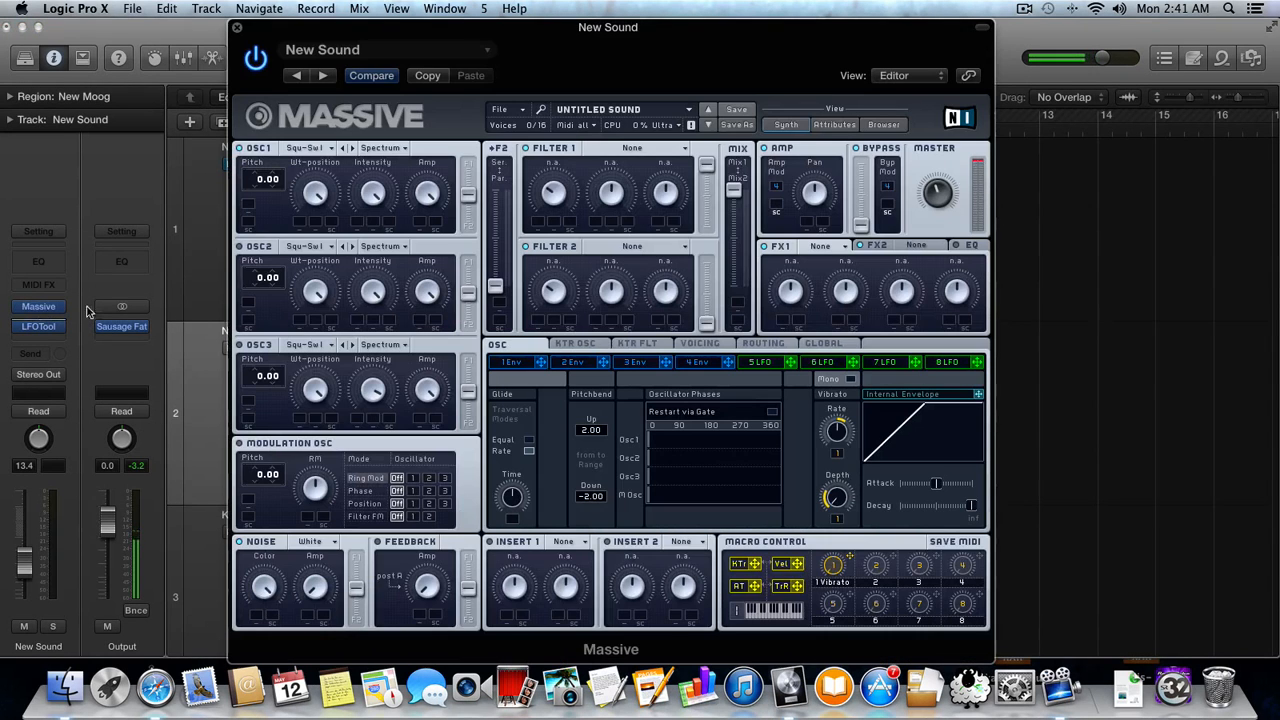
left_click(500, 110)
left_click(502, 112)
left_click_drag(283, 36, 420, 38)
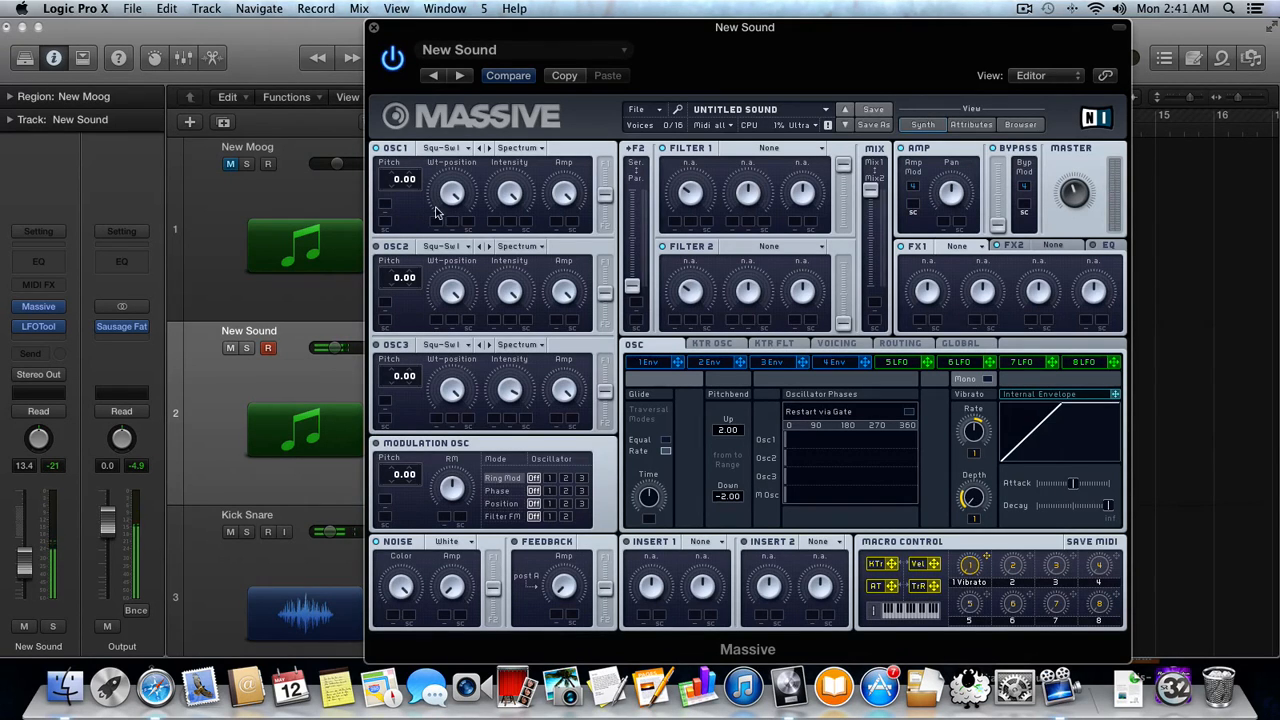
left_click(437, 152)
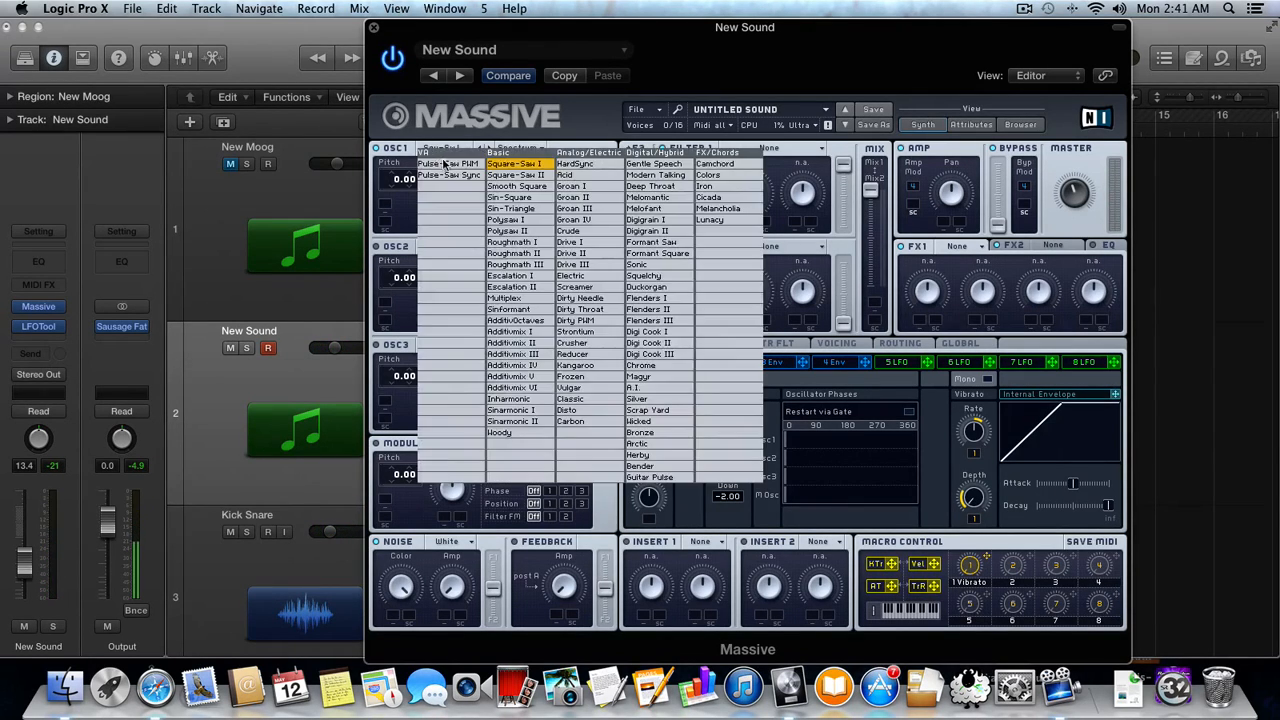
left_click(448, 170)
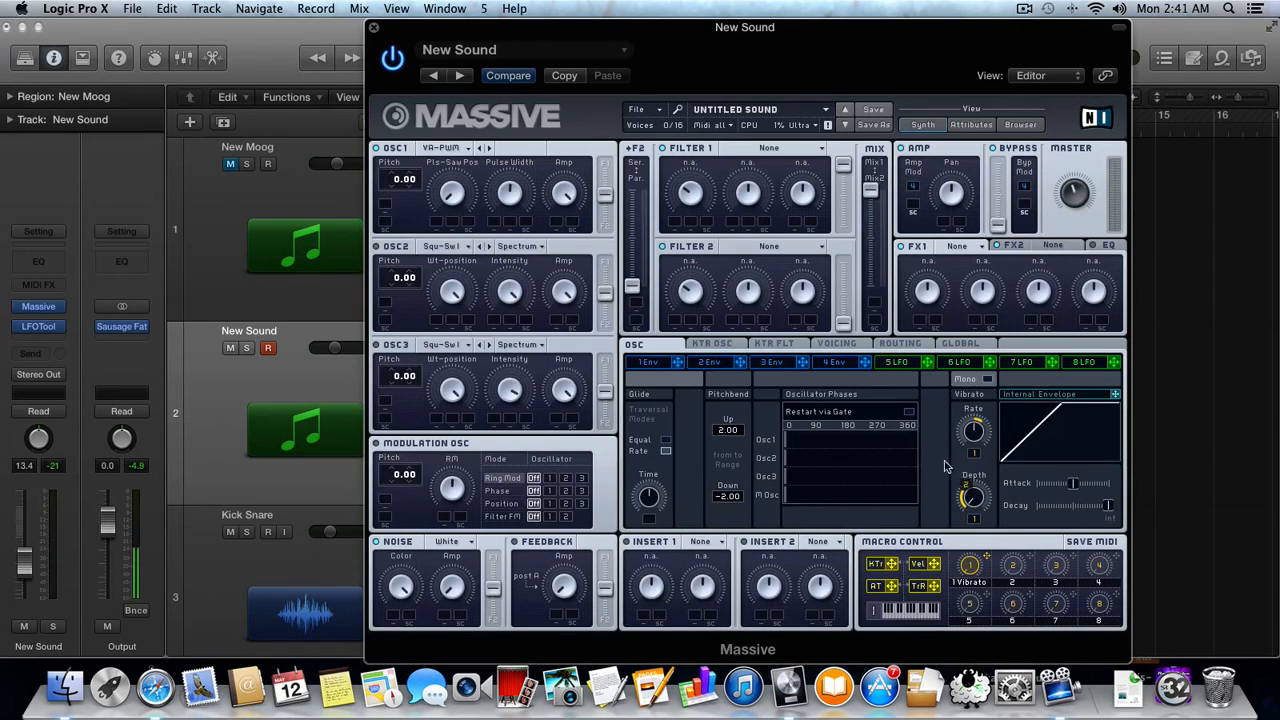
- Modulate oscillator 1's Pulse Width with macro 2, named Tone, and set the oscillator's pitch to -12.00
left_click_drag(499, 199, 494, 221)
left_click_drag(494, 221, 496, 184)
left_click_drag(393, 183, 391, 202)
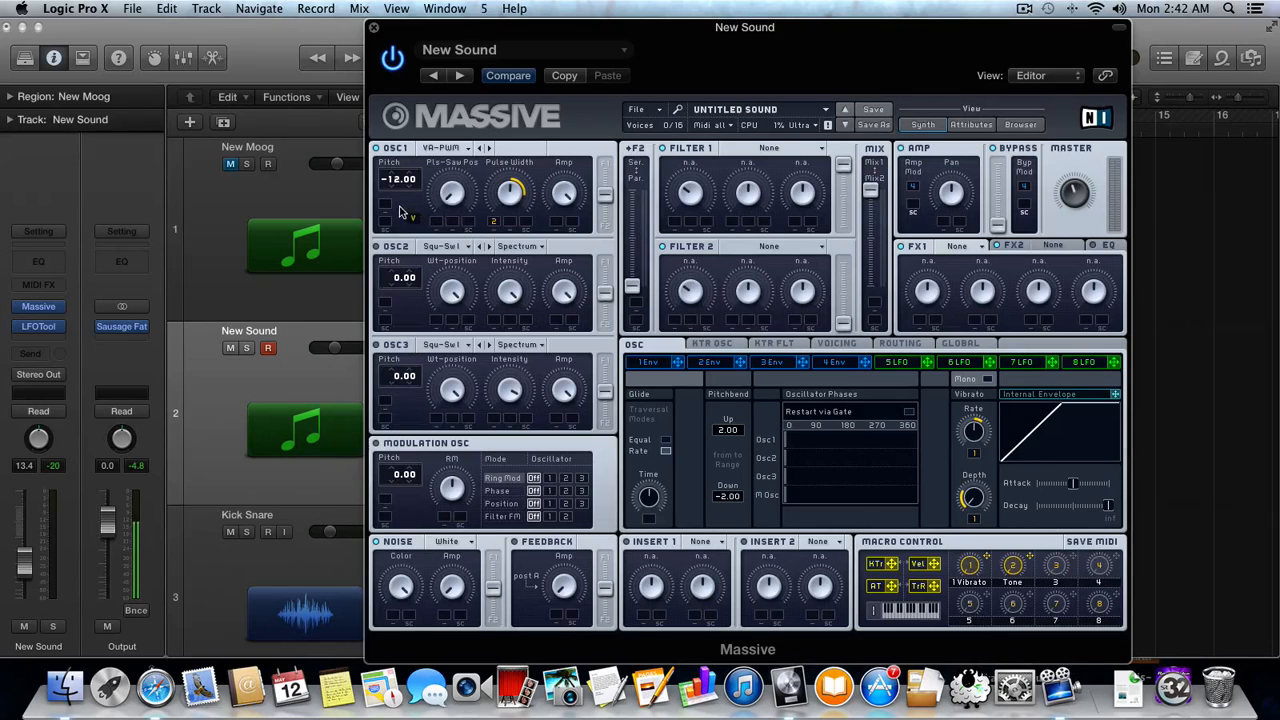
- Assign velocity to modulate oscillator 1's pitch by 0.20
left_click_drag(386, 208, 420, 185)
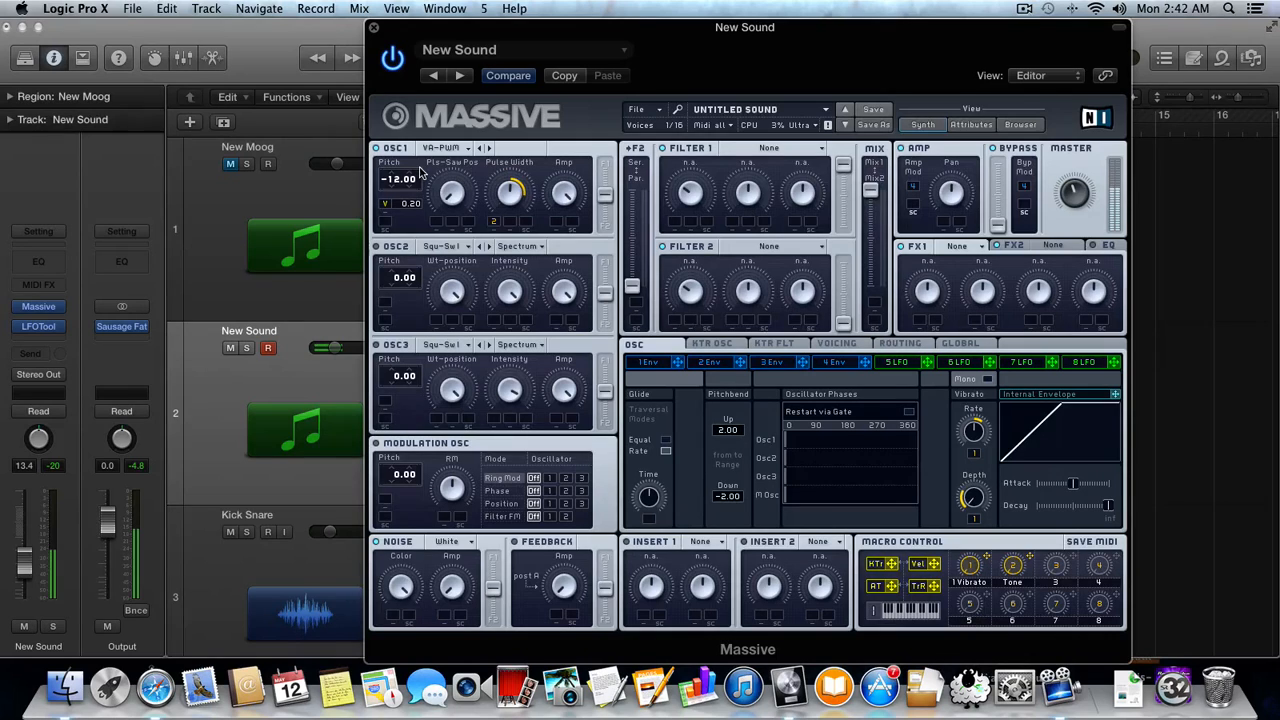
left_click_drag(414, 206, 393, 68)
left_click_drag(400, 118, 420, 206)
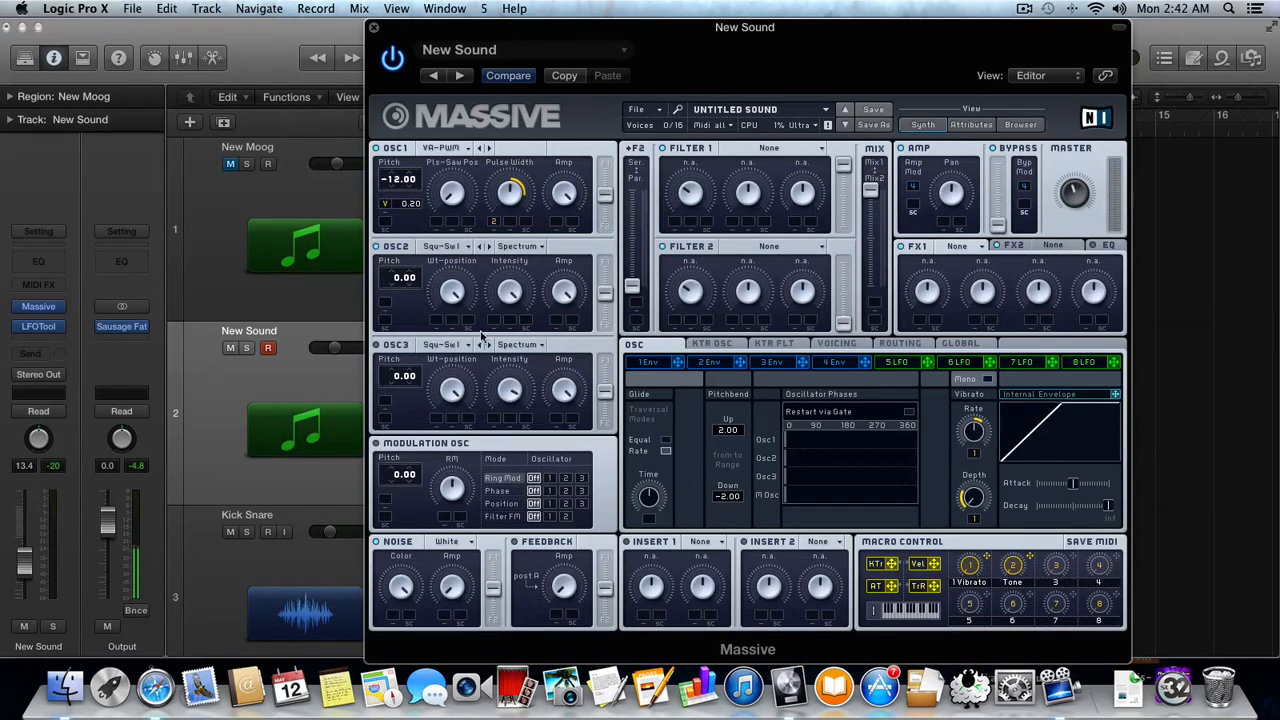
- Set oscillator 2's pitch to 0.04 and oscillator 3's to 12.03, with macro 2 modulating oscillator 3's Wt-position
left_click_drag(419, 274, 419, 271)
left_click_drag(1016, 558, 430, 497)
left_click_drag(389, 376, 418, 376)
- Clear the Vibrato assignments of macro 1 and set the voicing mode to Monophon
right_click(984, 558)
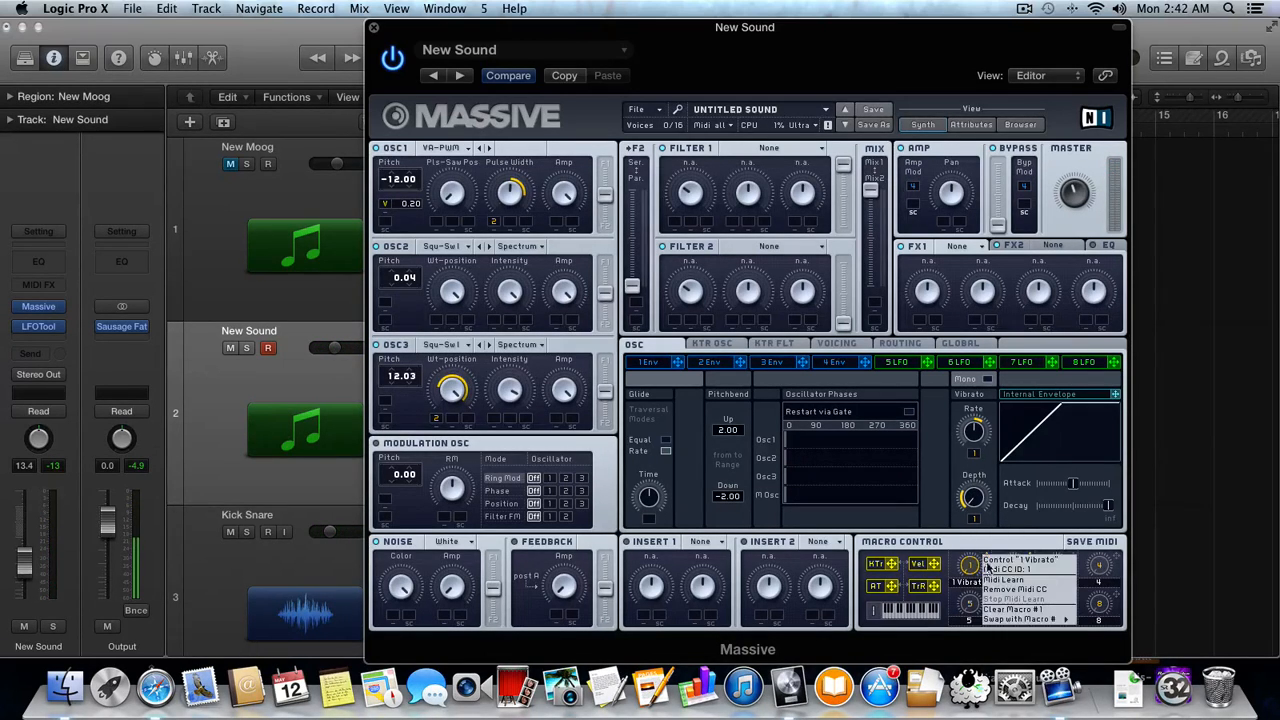
left_click(1010, 609)
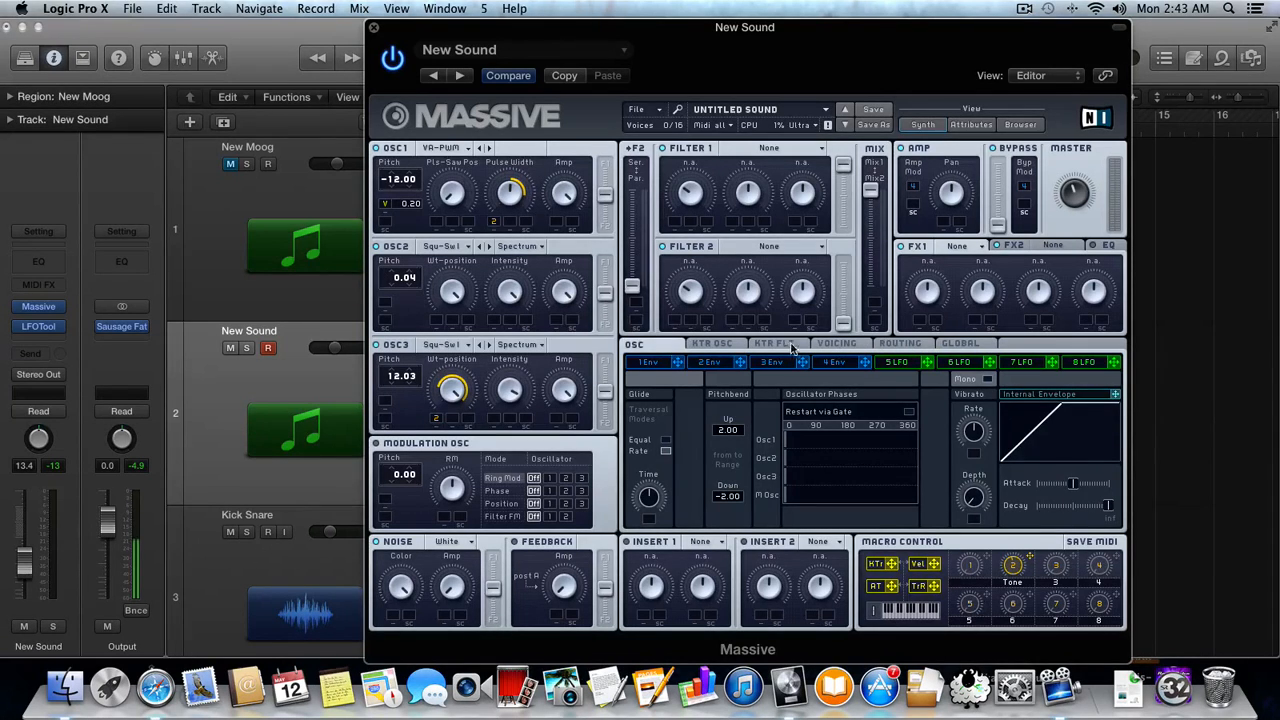
left_click(834, 344)
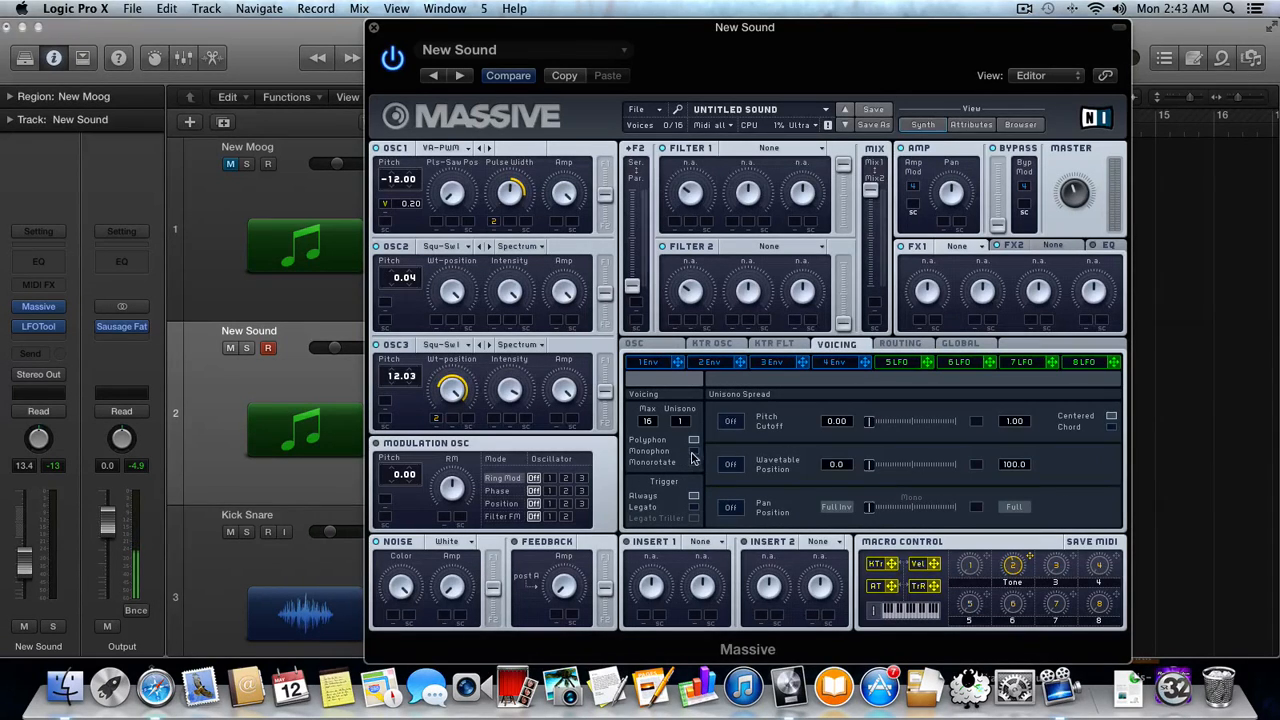
left_click(695, 452)
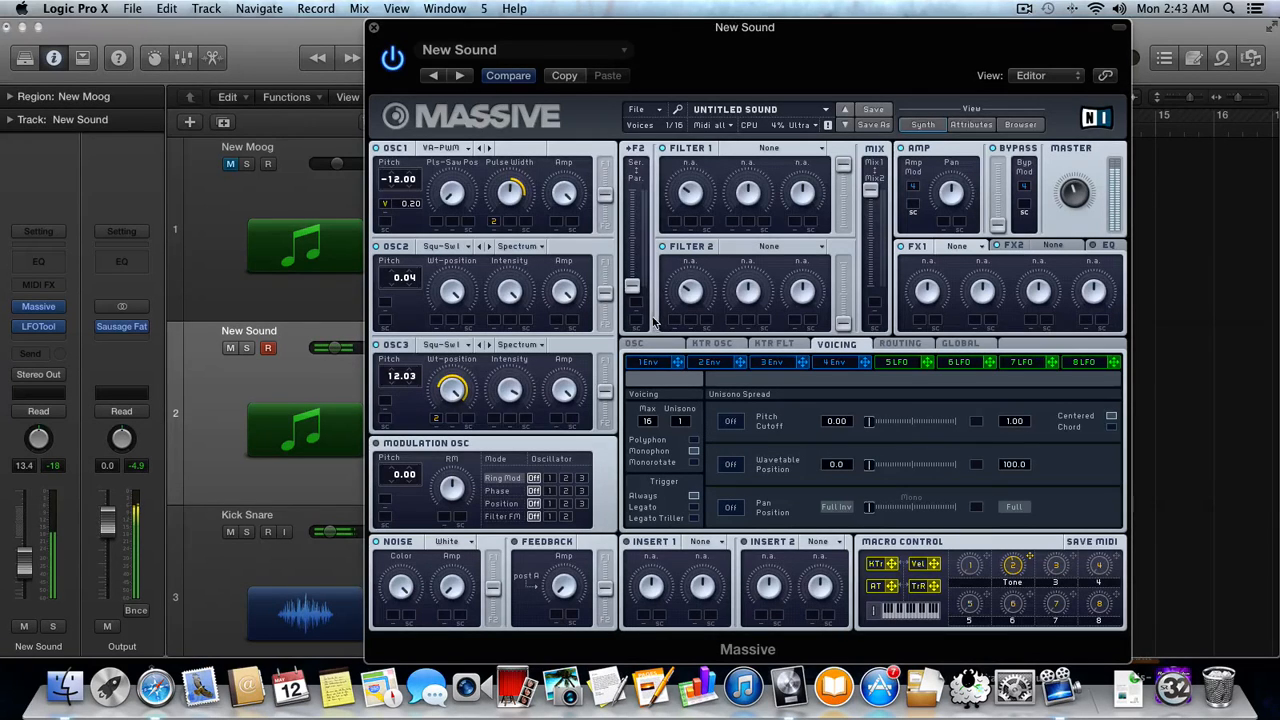
- Modulate the glide Time and the noise section's Color and Amp with velocity
left_click(664, 347)
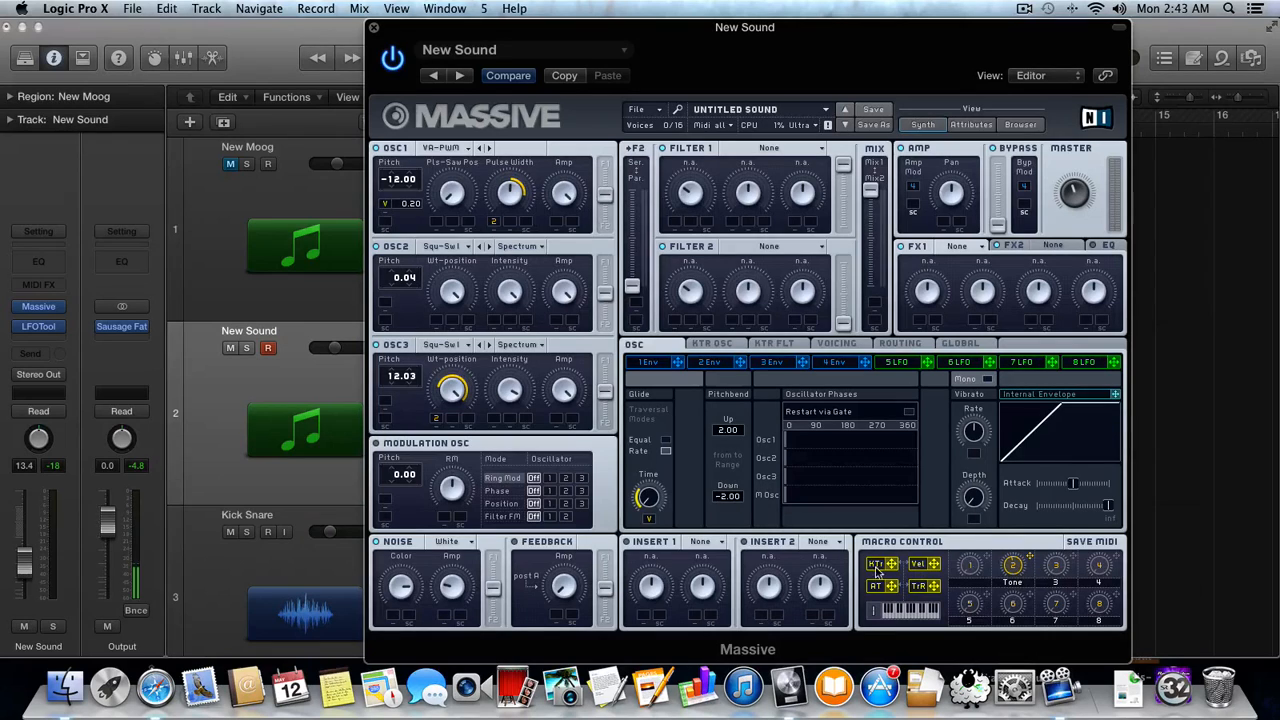
left_click_drag(934, 567, 398, 569)
left_click_drag(934, 566, 444, 615)
left_click_drag(444, 614, 447, 589)
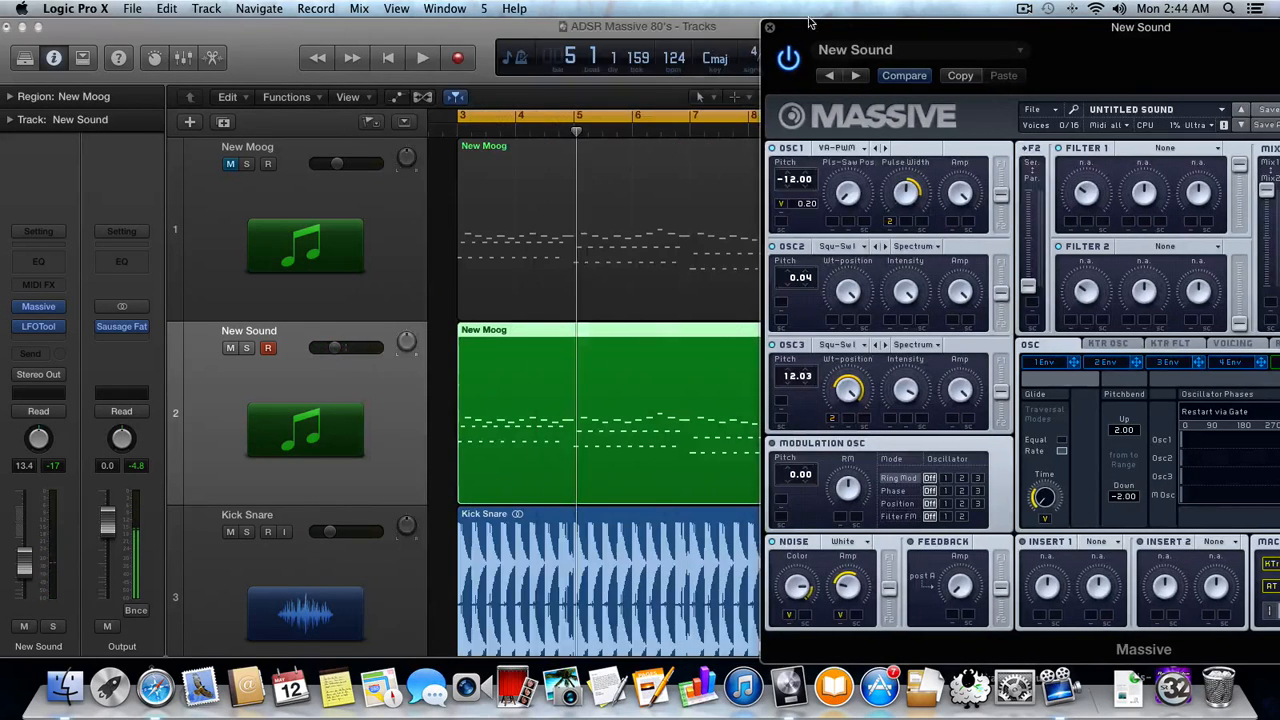
- View the New Sound track's MIDI region in the Piano Roll and examine its notes' velocity colors
left_click_drag(423, 30, 819, 28)
double_click(538, 390)
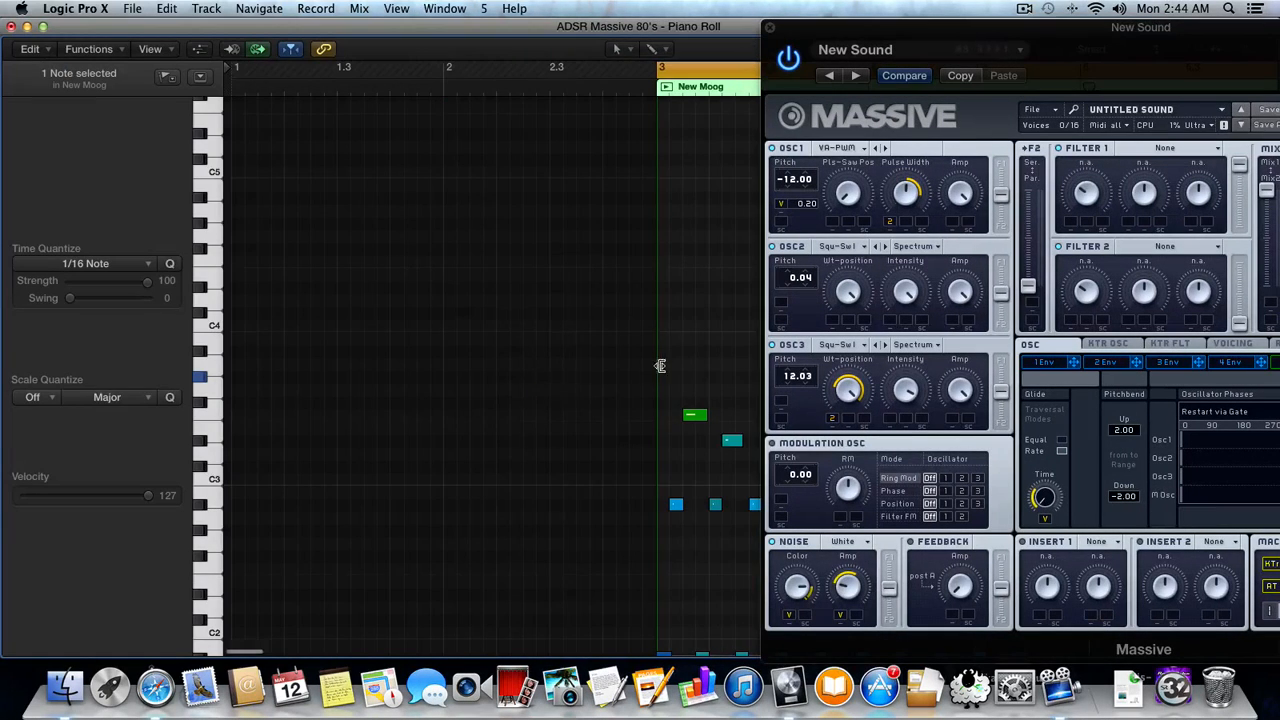
scroll(651, 366, "down", 3)
scroll(651, 366, "right", 6)
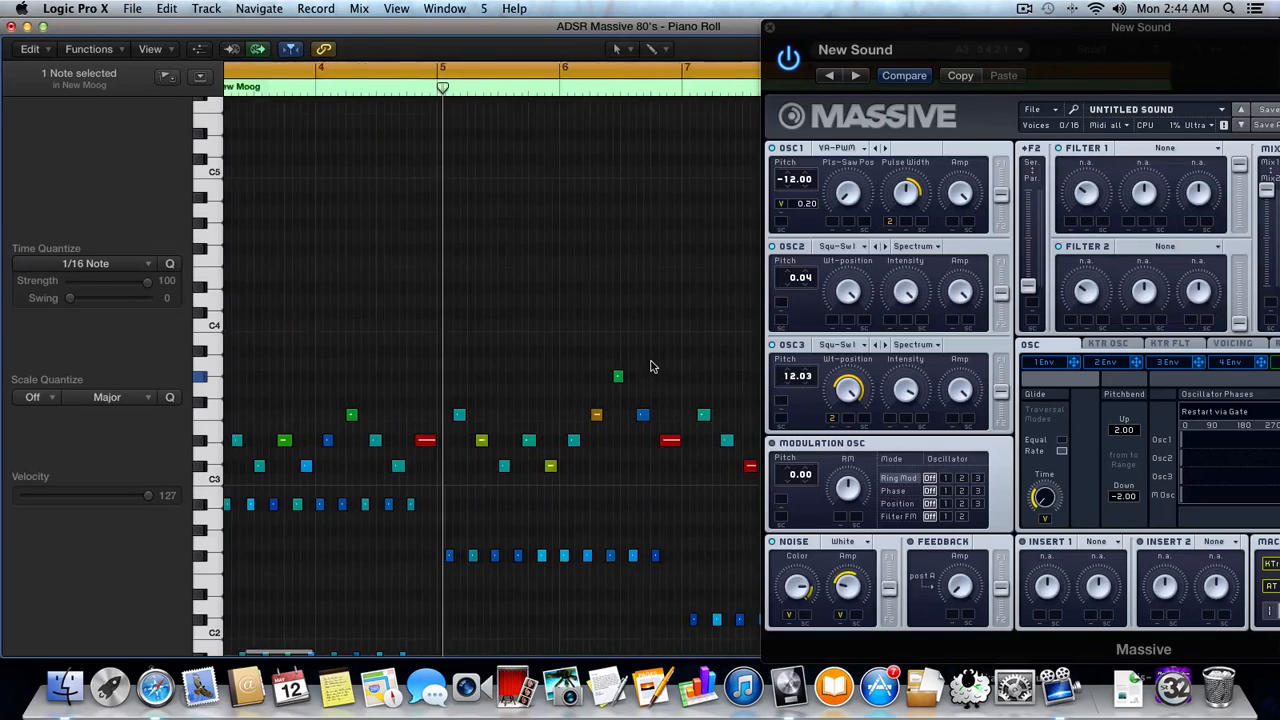
scroll(246, 545, "left", 3)
left_click(343, 546)
left_click_drag(334, 545, 402, 533)
right_click(404, 534)
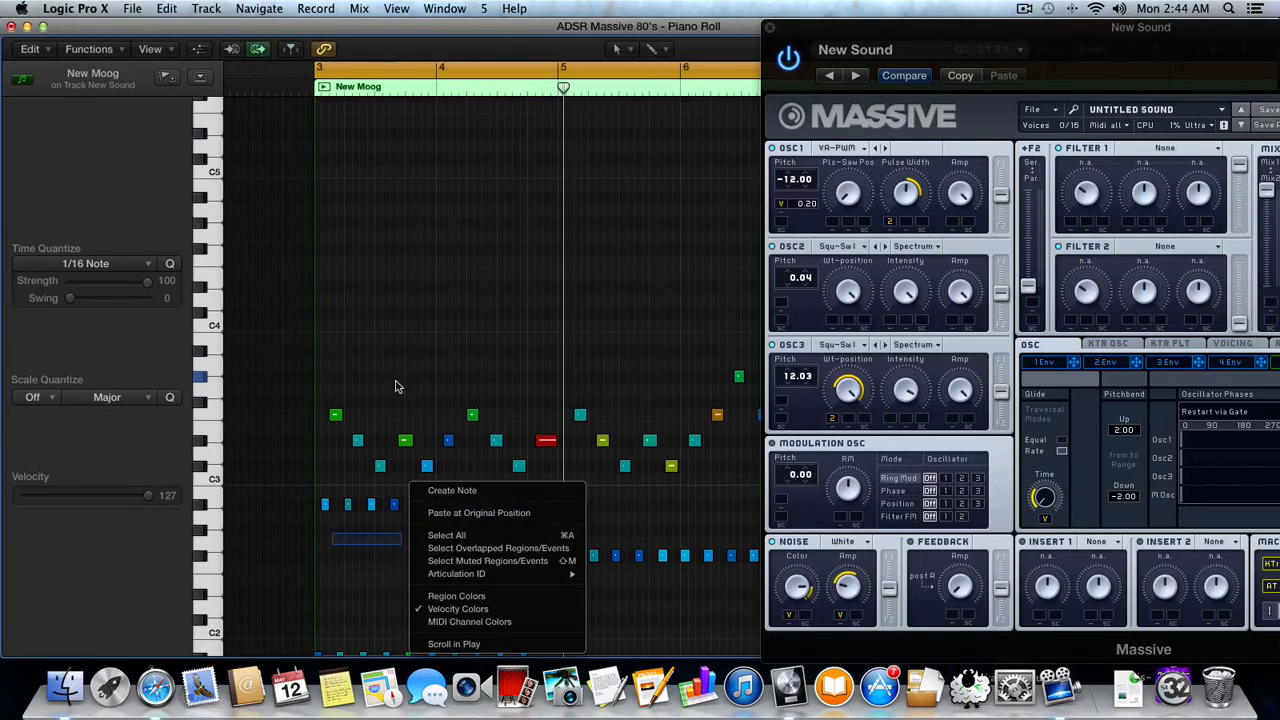
left_click(397, 384)
left_click(548, 442)
left_click(498, 333)
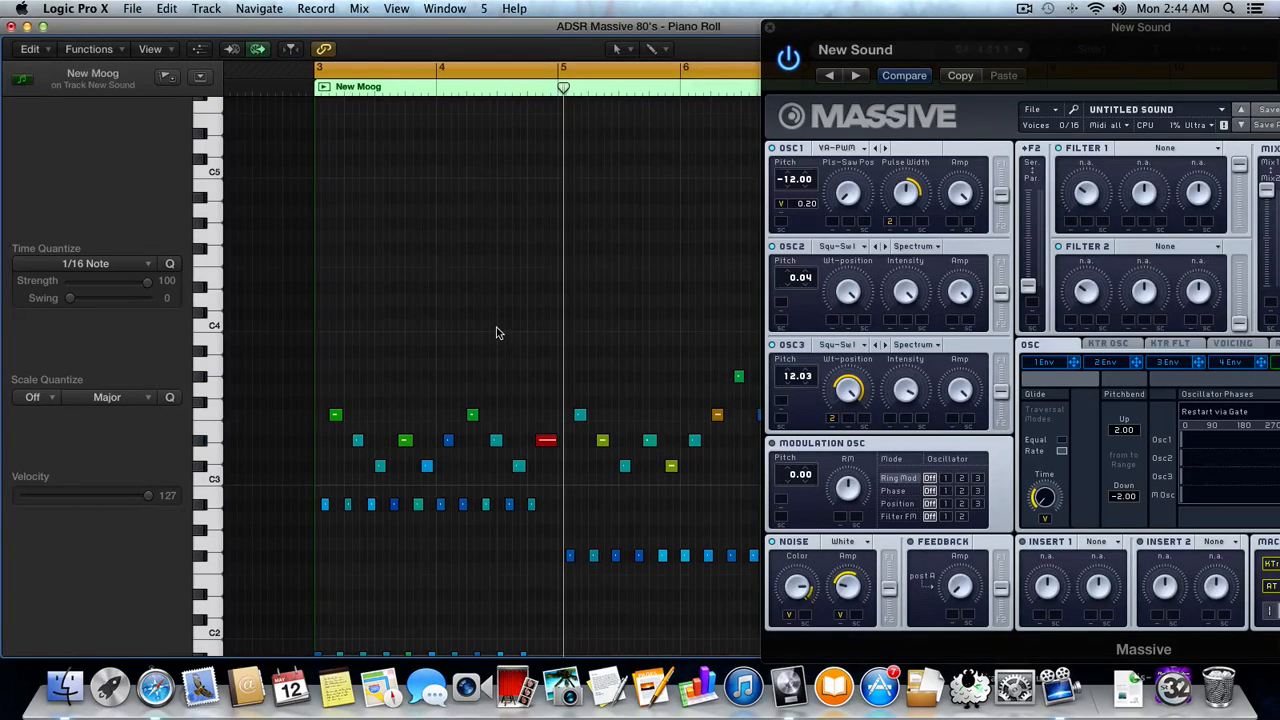
- Adjust note velocities in bar 4 with the Velocity tool, setting one lower note to 65, and close the Piano Roll
key("t")
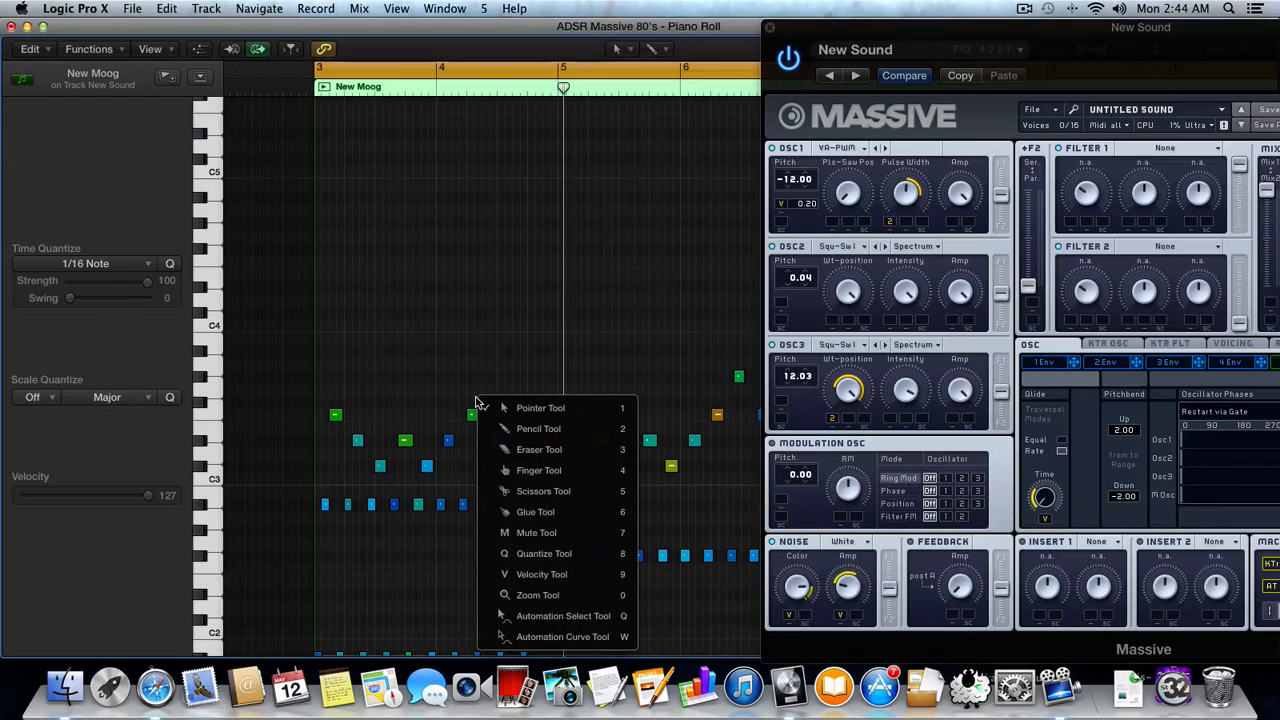
key("9")
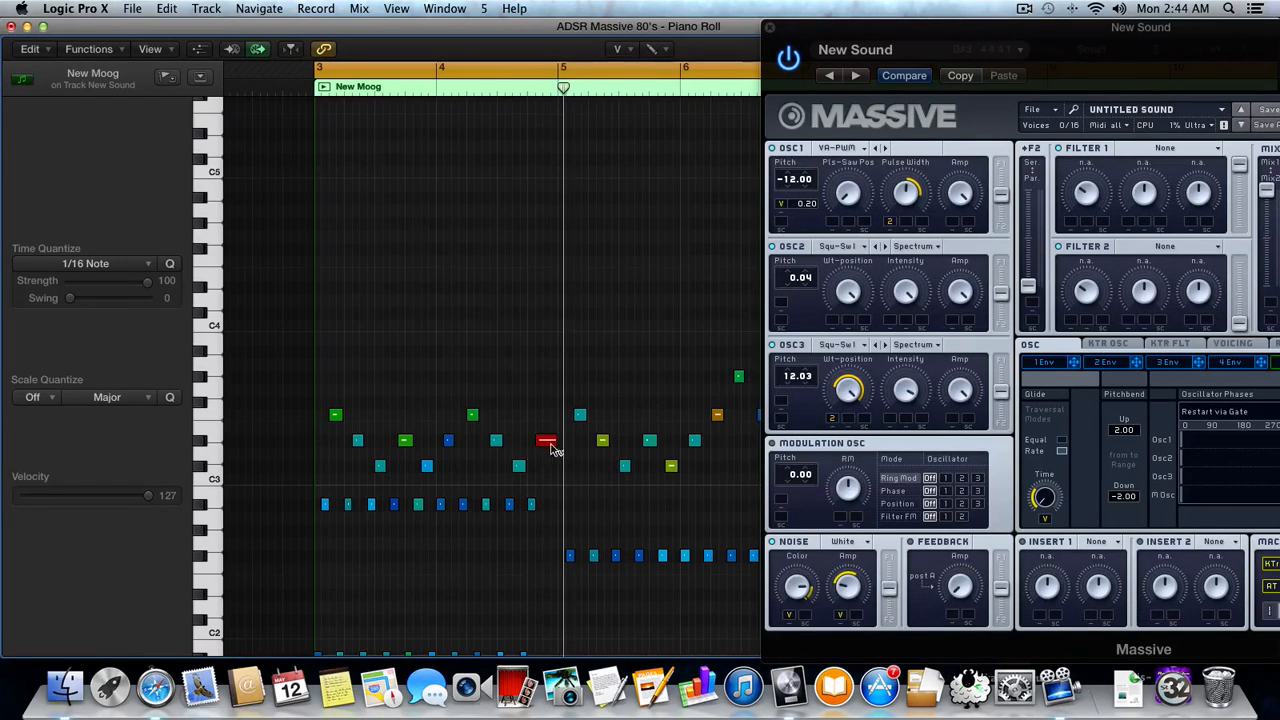
left_click_drag(548, 443, 543, 456)
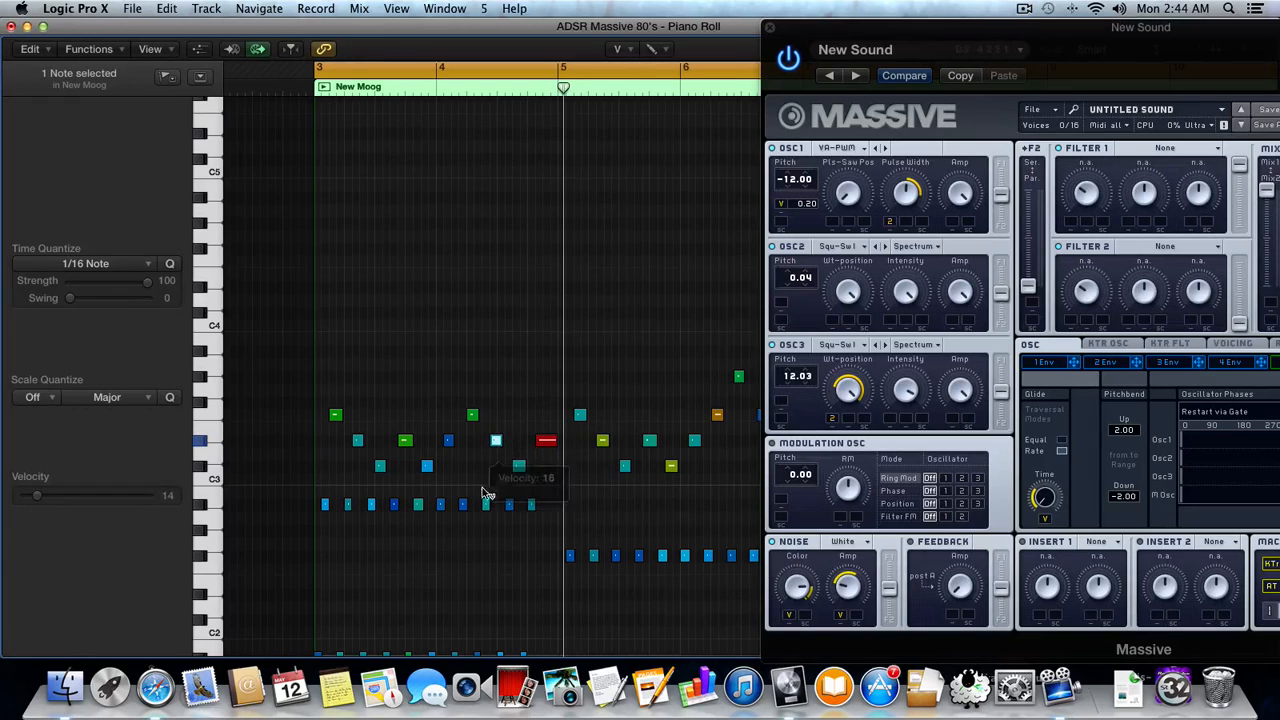
left_click_drag(485, 504, 480, 430)
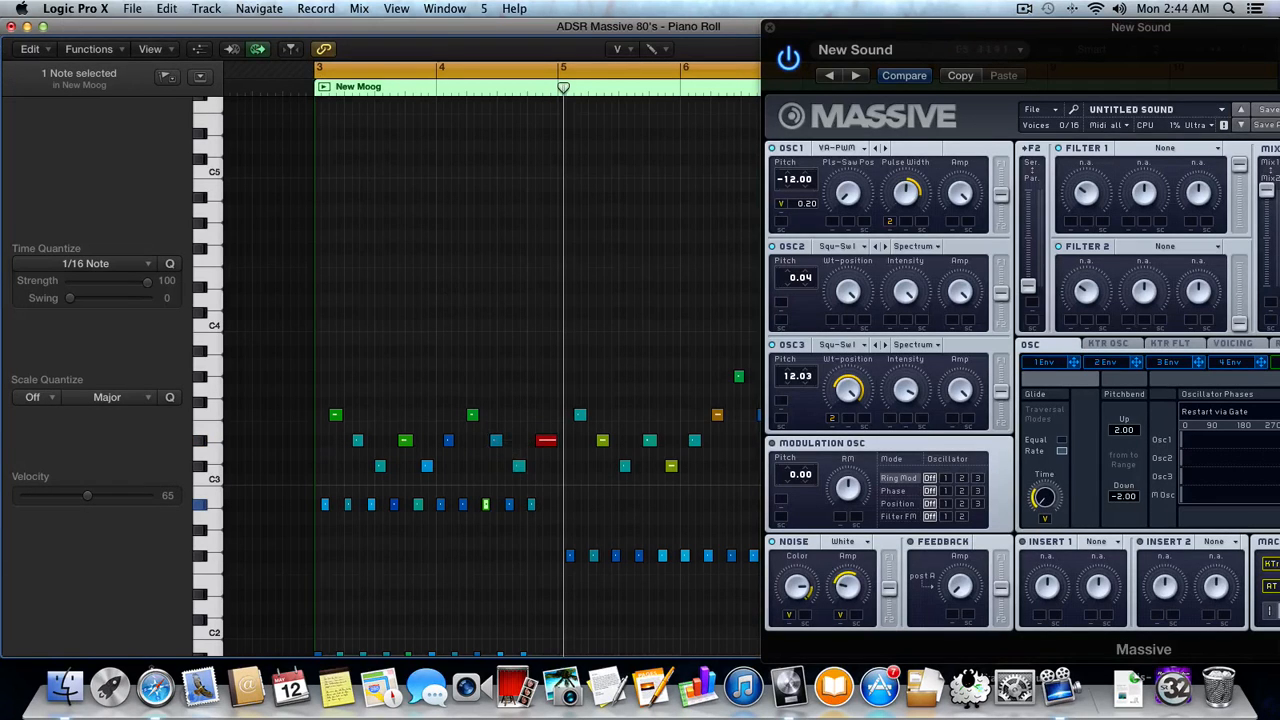
left_click(12, 28)
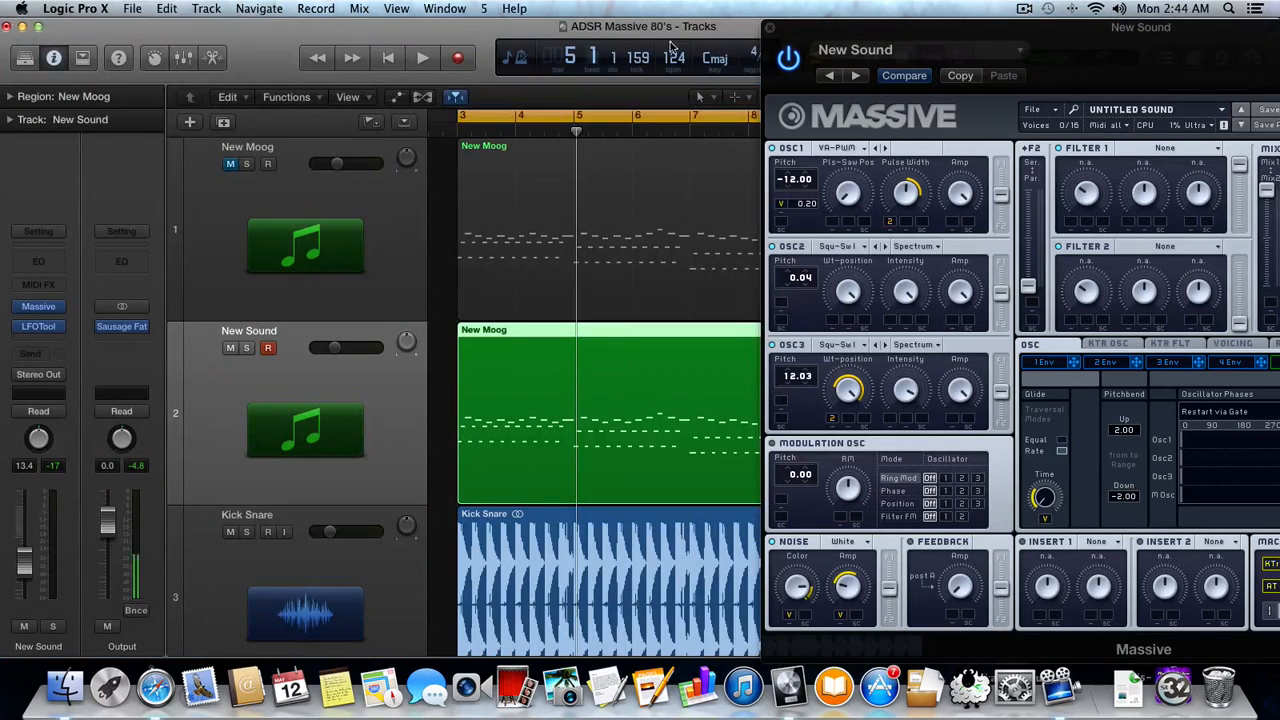
- Set Massive's Insert 1 effect to Parabolic Shaper and play back the project
left_click_drag(790, 20, 566, 15)
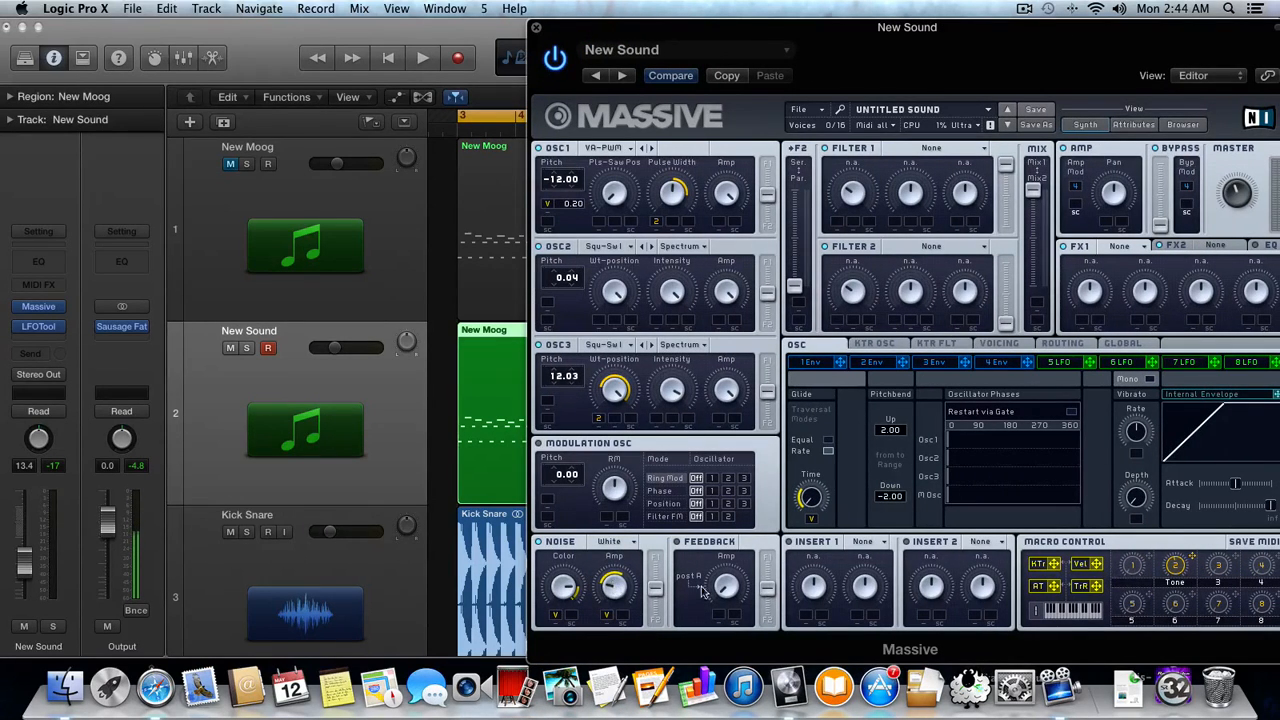
left_click(864, 542)
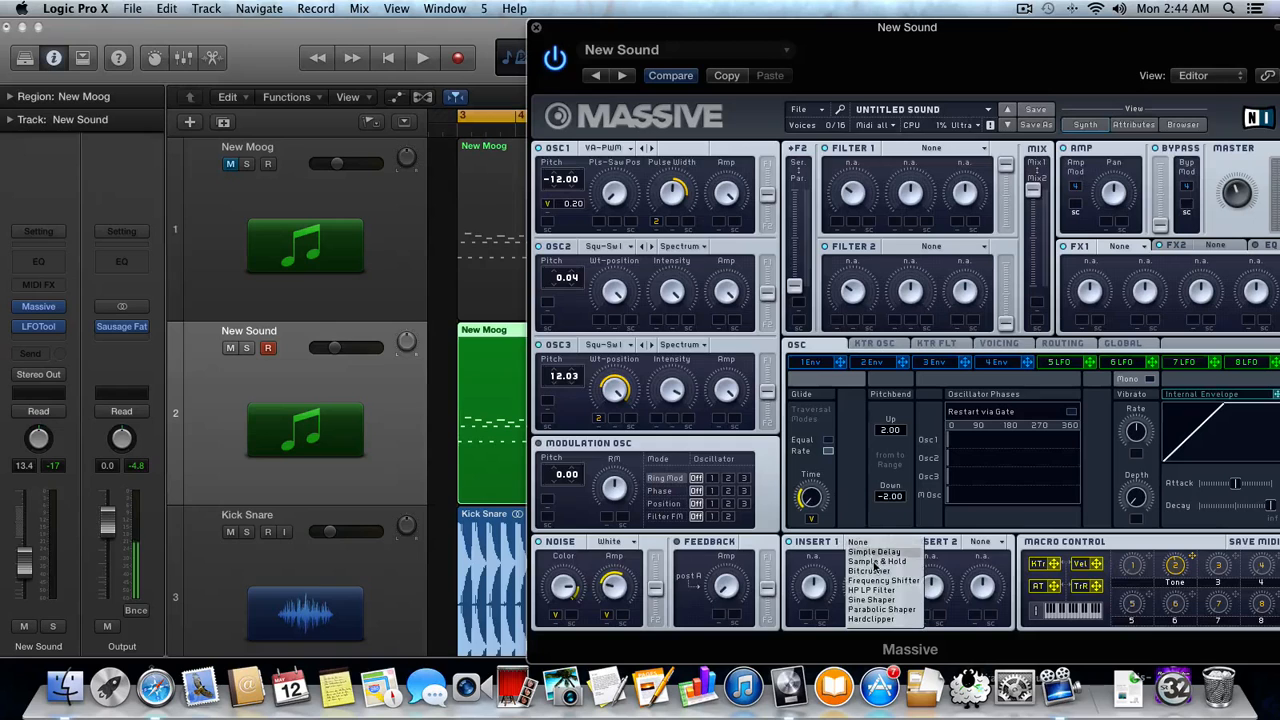
left_click(880, 610)
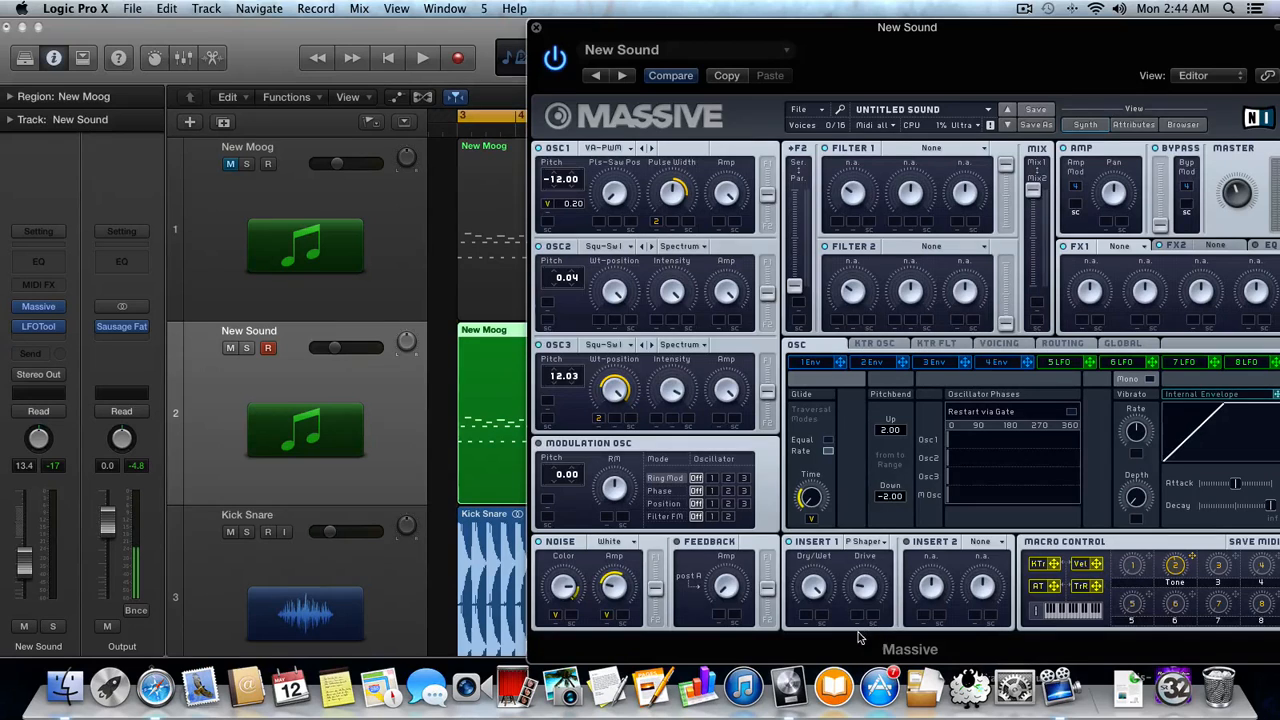
key("space")
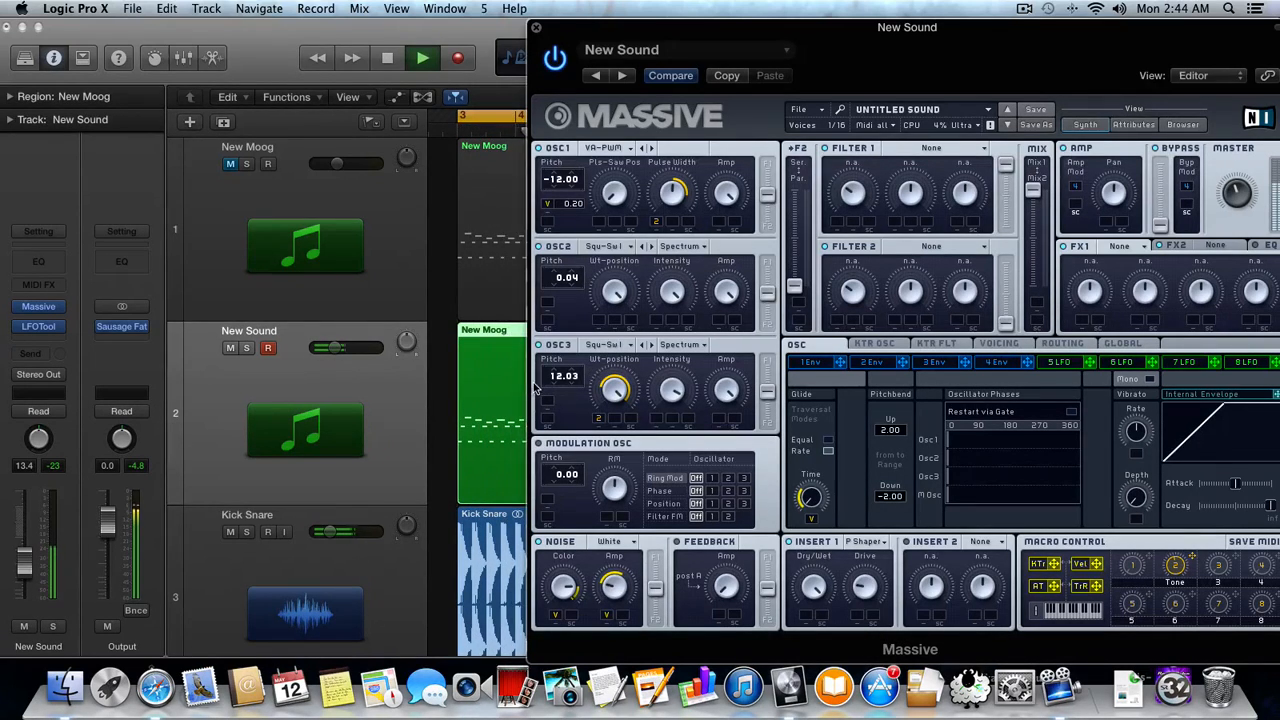
- Stop playback, set Filter 1 to Lowpass 4, lower its Resonance, and move the synth window so all of it shows
key("space")
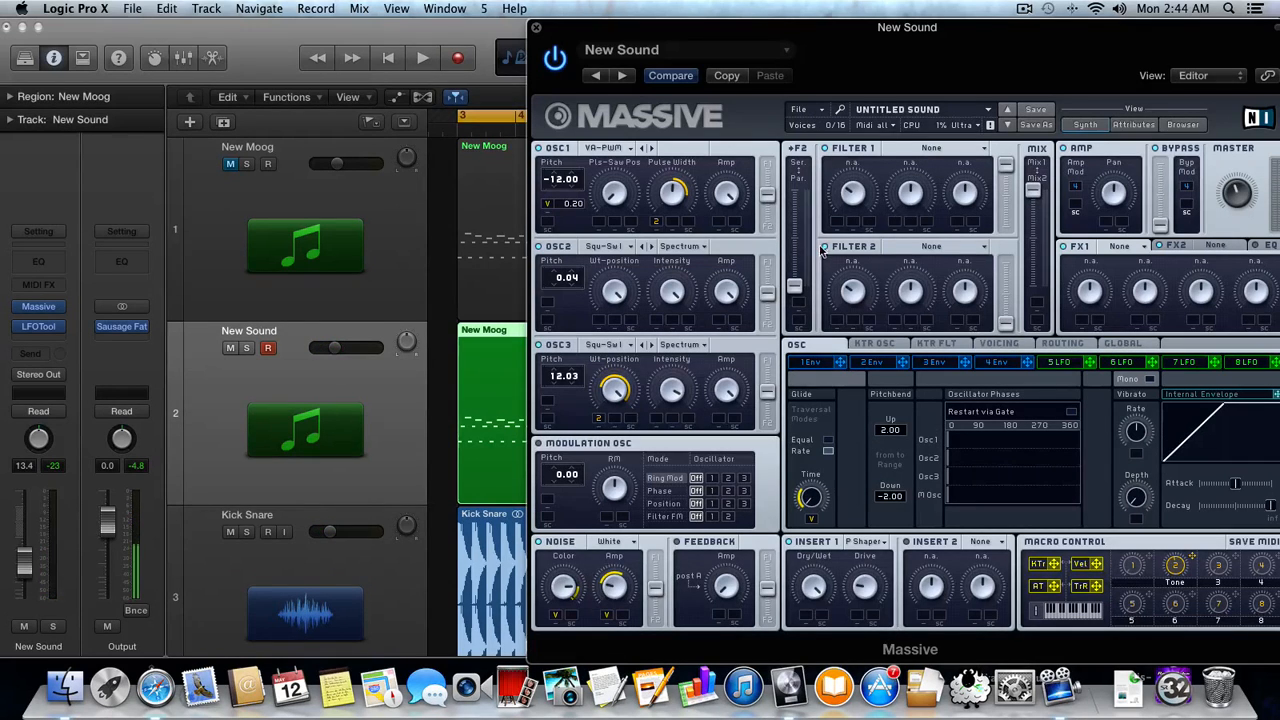
left_click(918, 152)
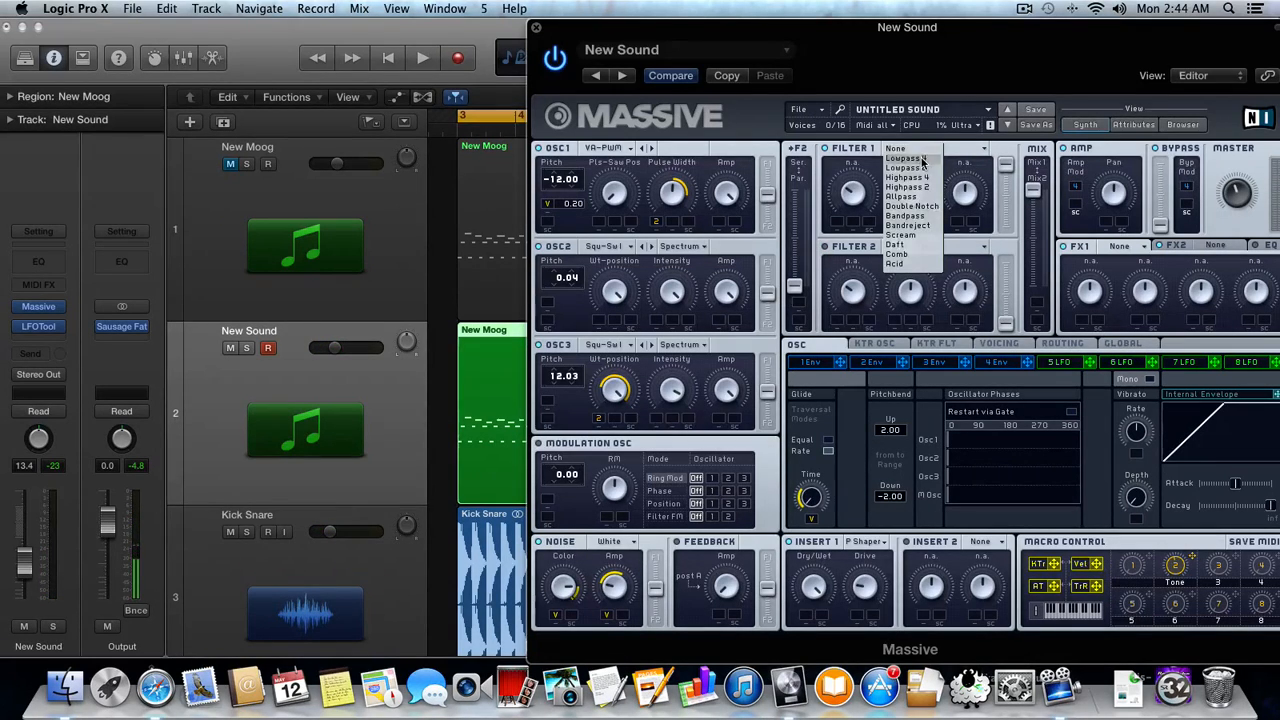
left_click(912, 167)
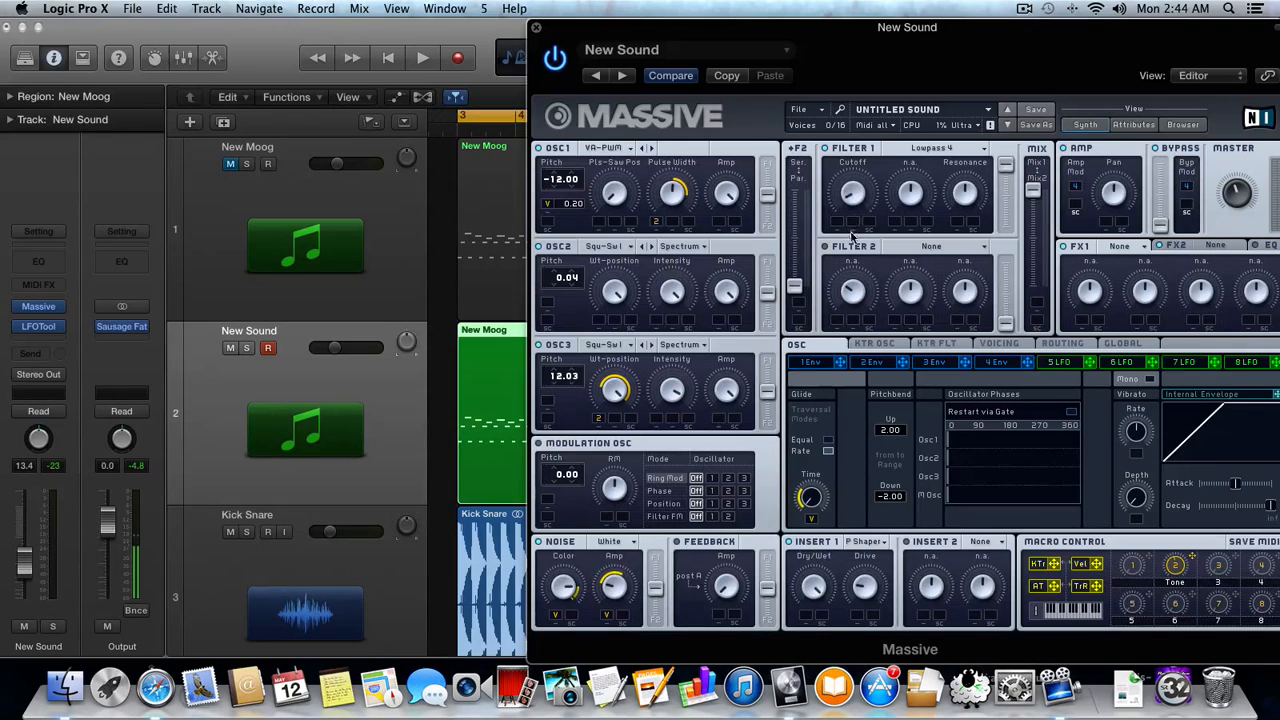
left_click_drag(965, 194, 964, 228)
left_click_drag(812, 22, 639, 22)
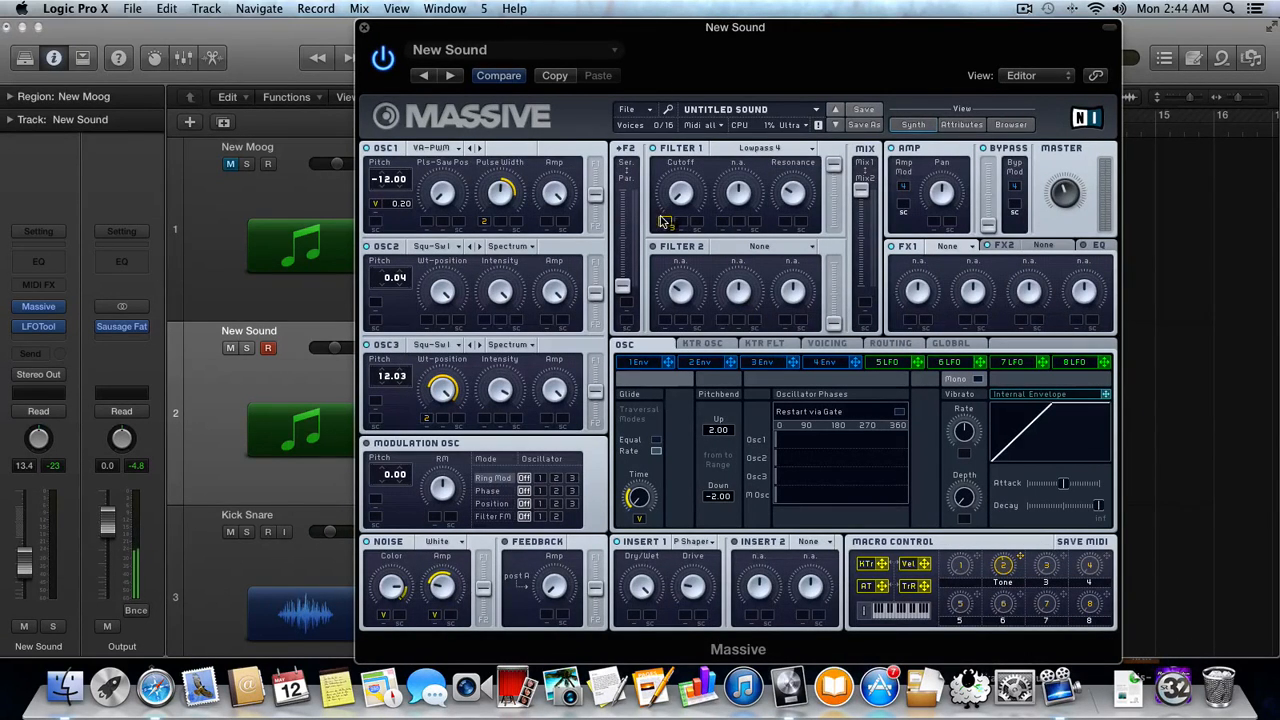
- Modulate Filter 1's Cutoff with macro 3, name that macro Cut Off, and add velocity as a second Cutoff modulator
left_click_drag(663, 220, 665, 222)
double_click(1048, 581)
type("Cut Off")
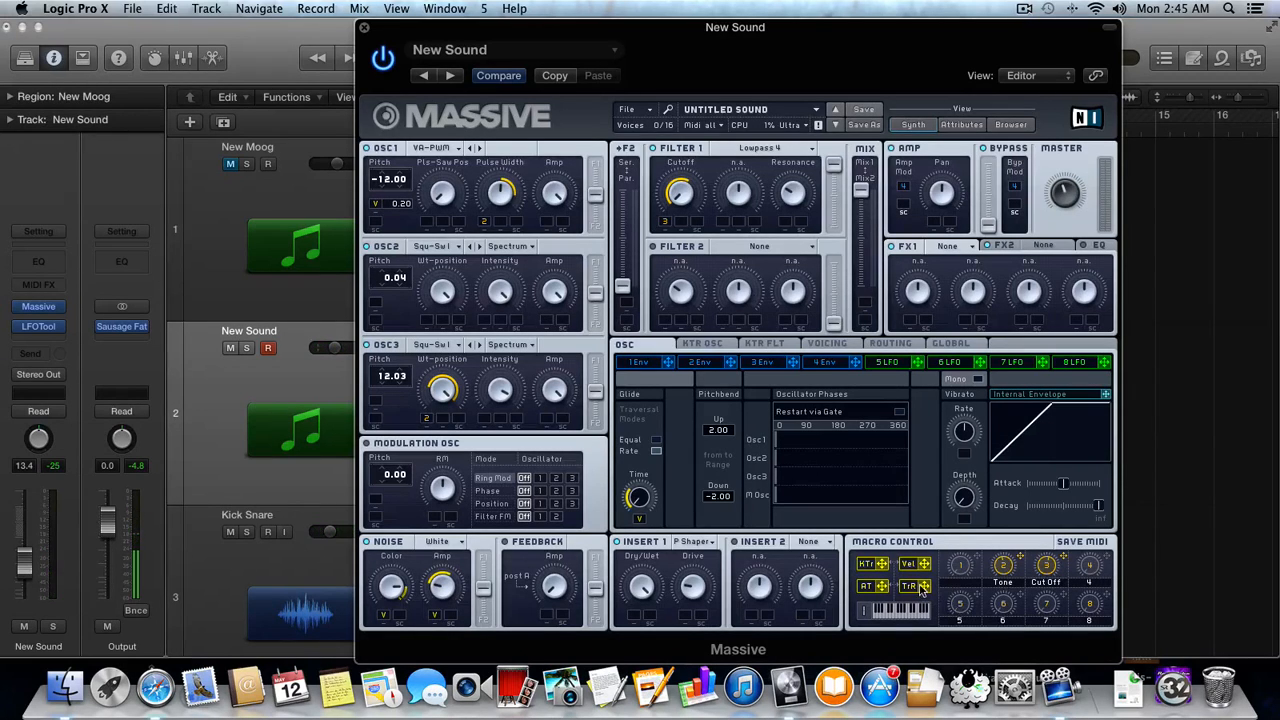
left_click_drag(924, 568, 696, 222)
left_click_drag(700, 222, 702, 173)
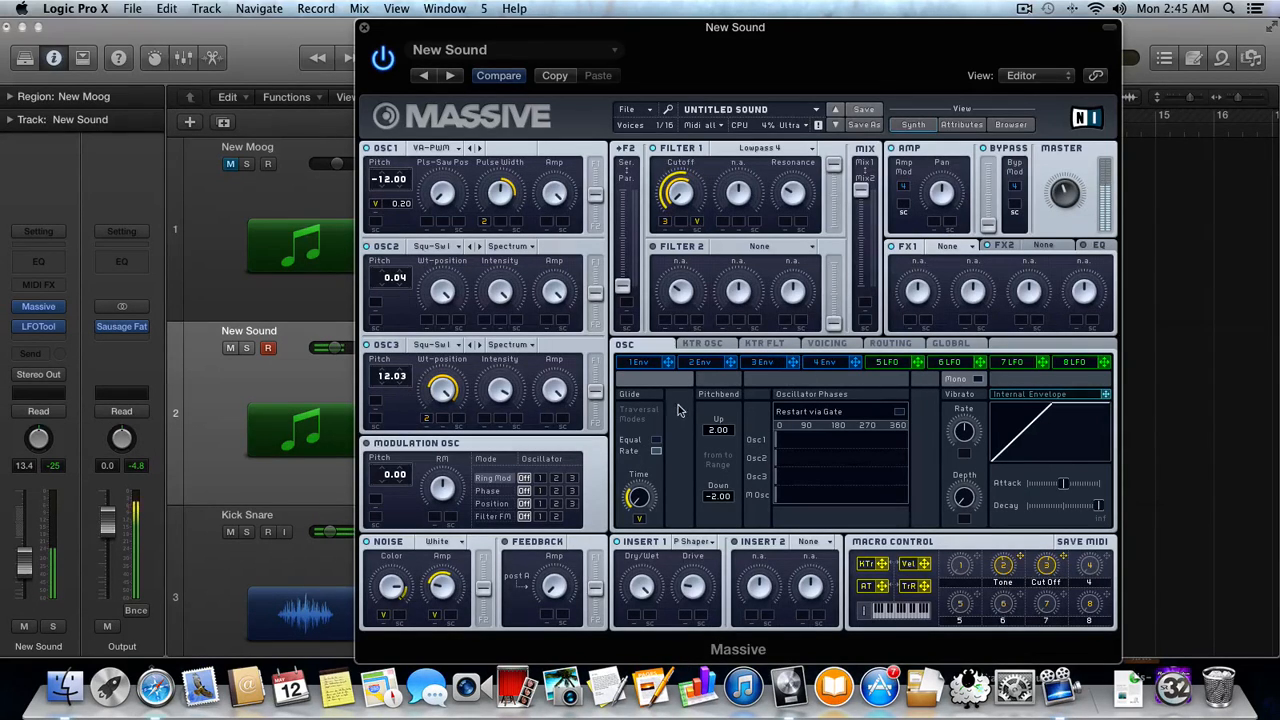
- Shorten envelope 1's Attack slightly, modulate it with macro 4, and name that macro Decay
left_click(640, 362)
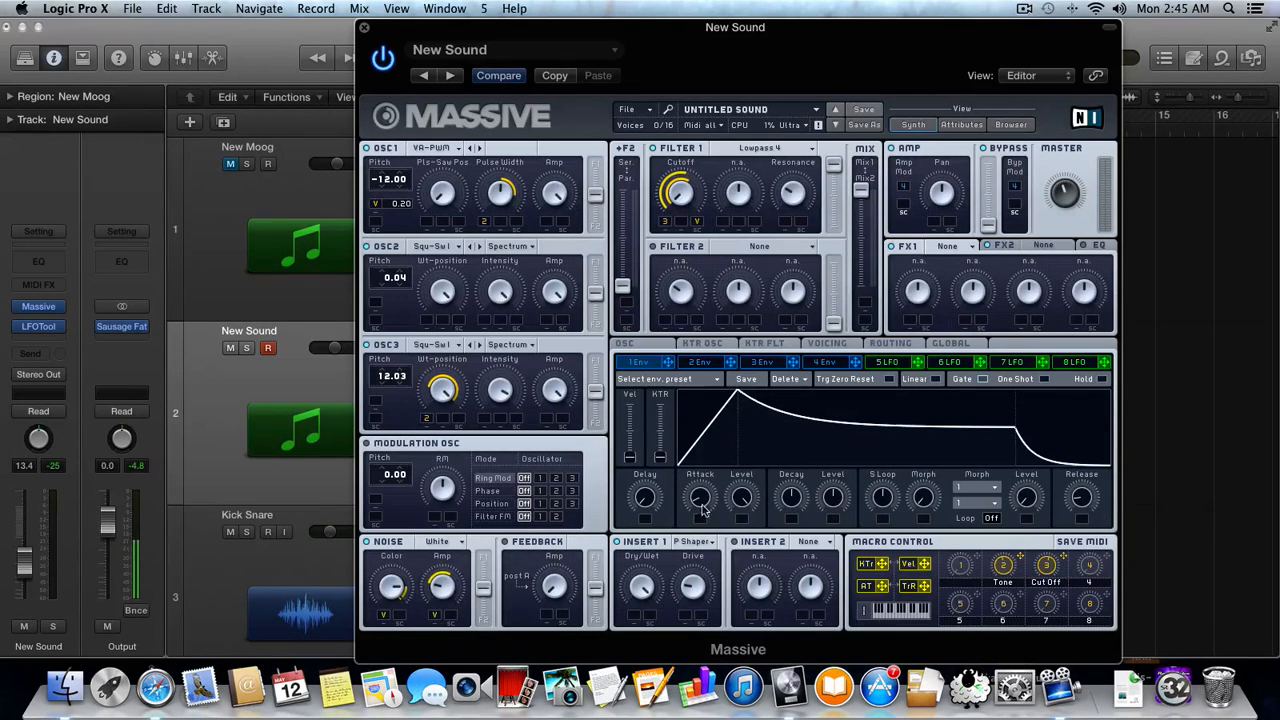
left_click_drag(700, 497, 703, 508)
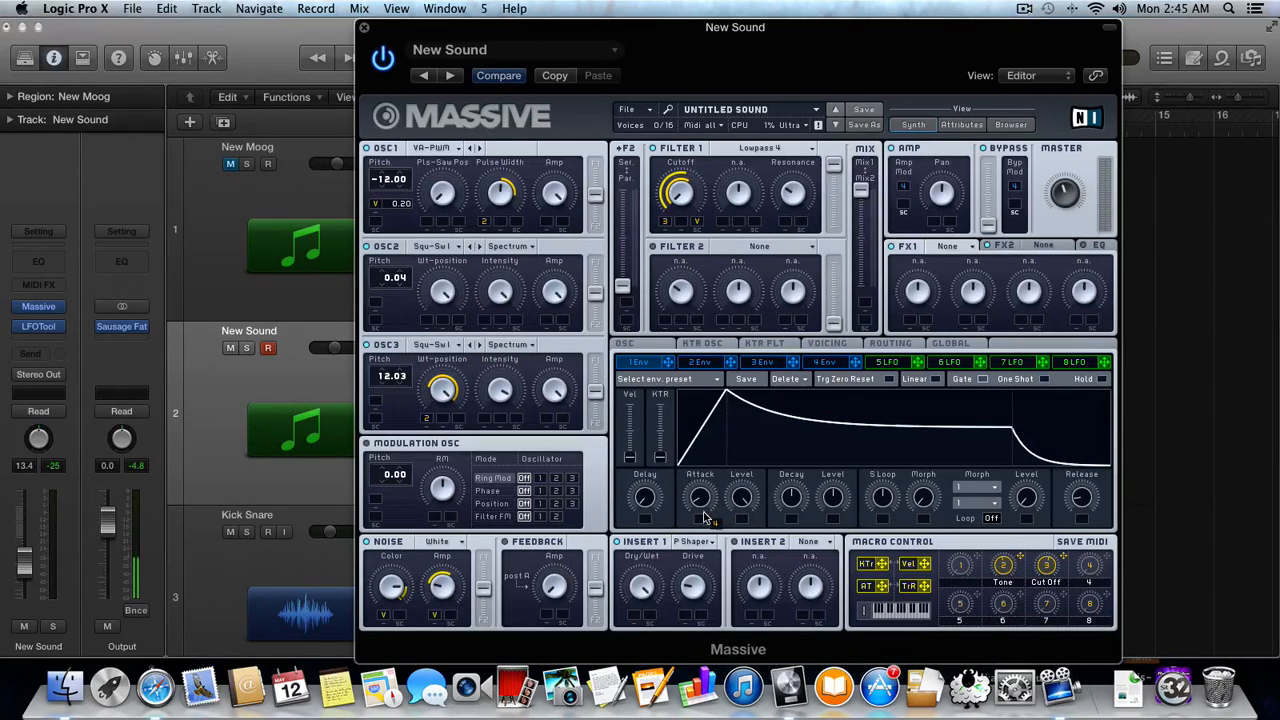
left_click_drag(704, 517, 699, 486)
double_click(1089, 582)
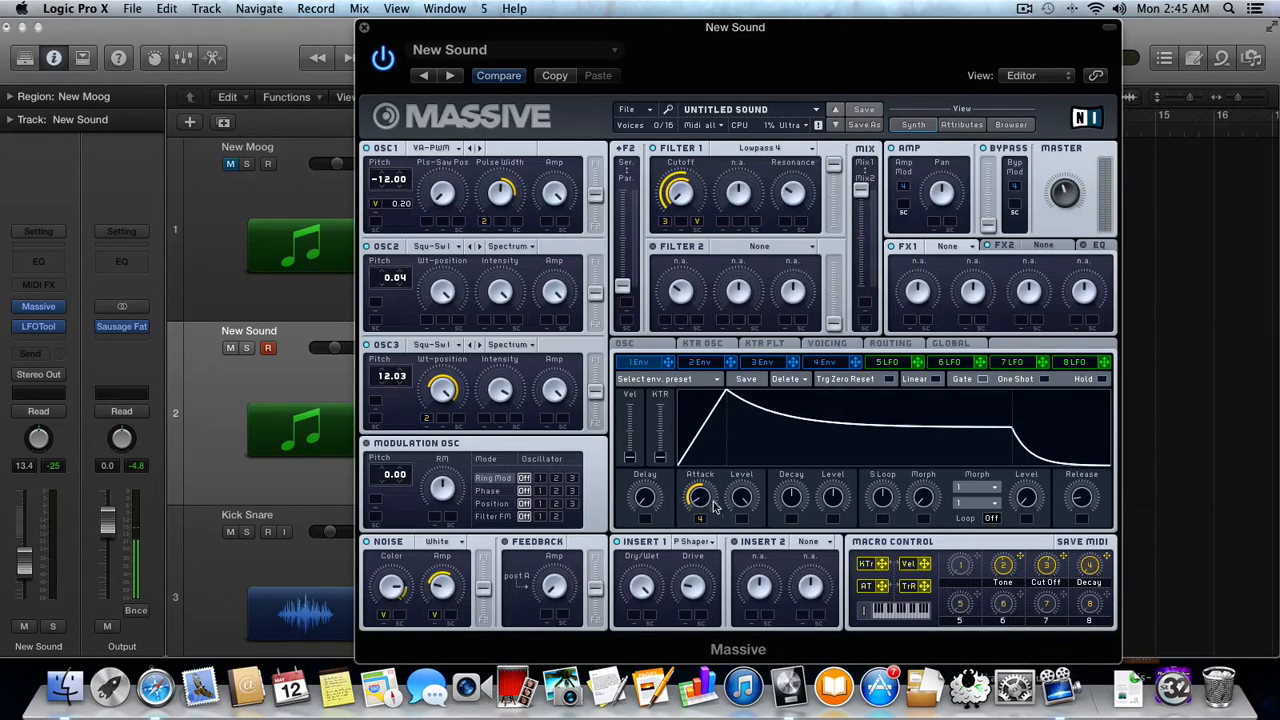
- Shorten envelope 1's Decay and modulate it with macro 4, and assign envelope 1 to Filter 1's Cutoff
left_click_drag(793, 502, 795, 536)
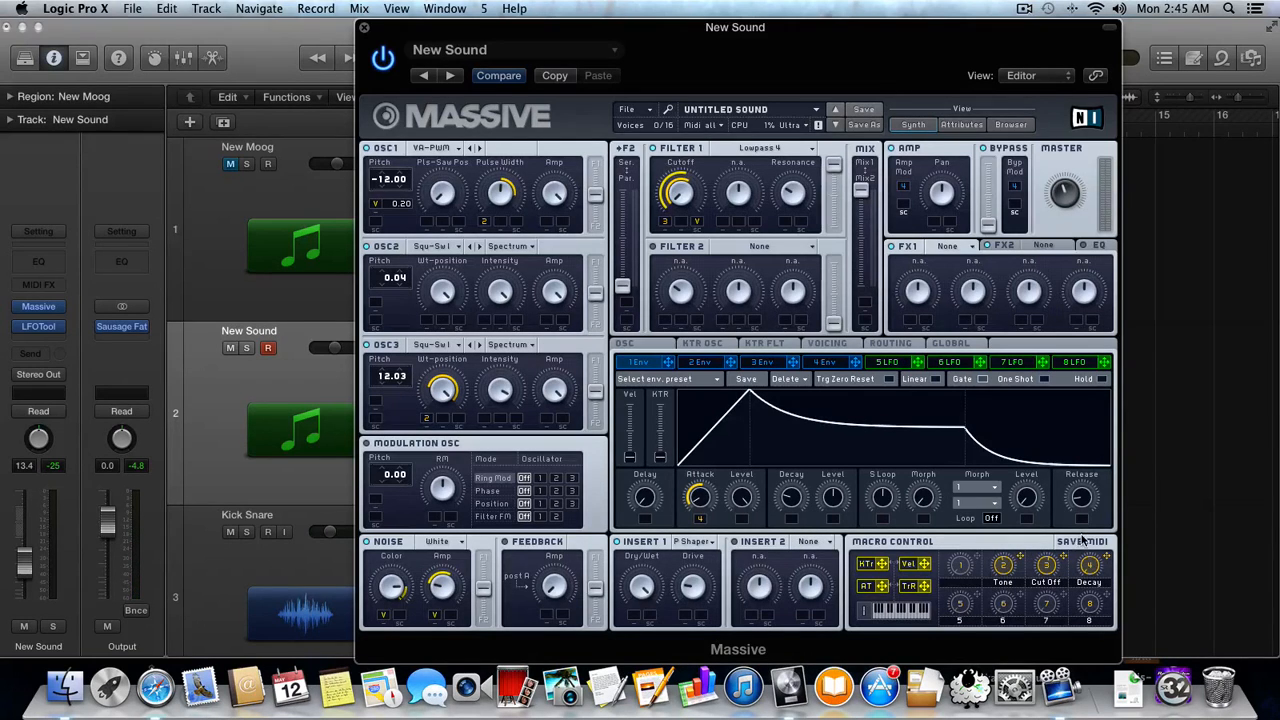
left_click_drag(790, 521, 793, 511)
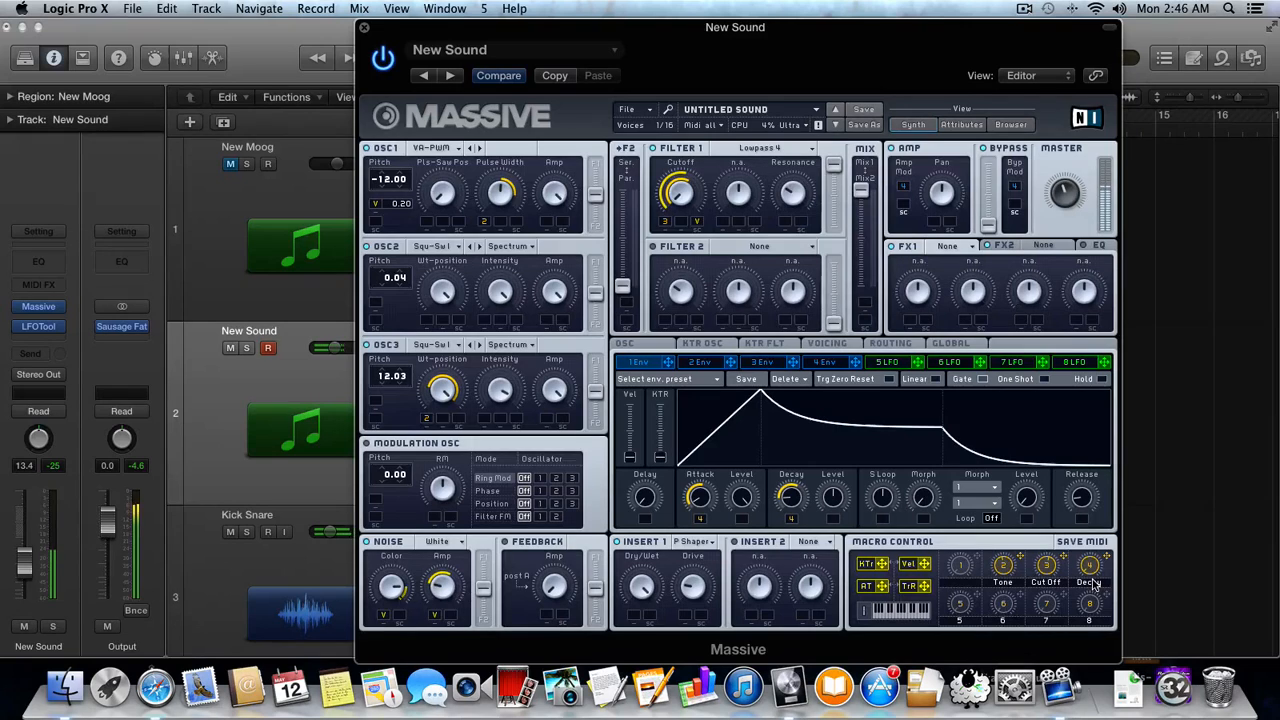
left_click_drag(787, 499, 787, 496)
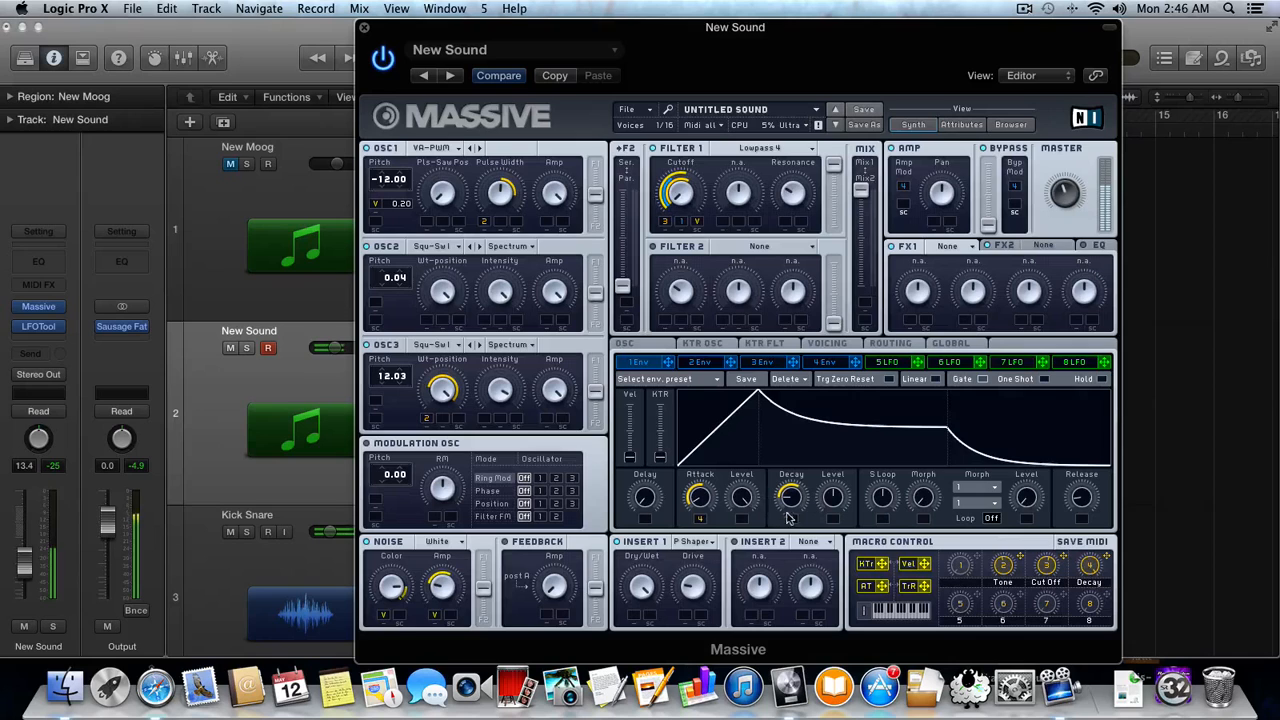
- Lower envelope 1's decay Level and lengthen its Release
left_click_drag(825, 497, 834, 542)
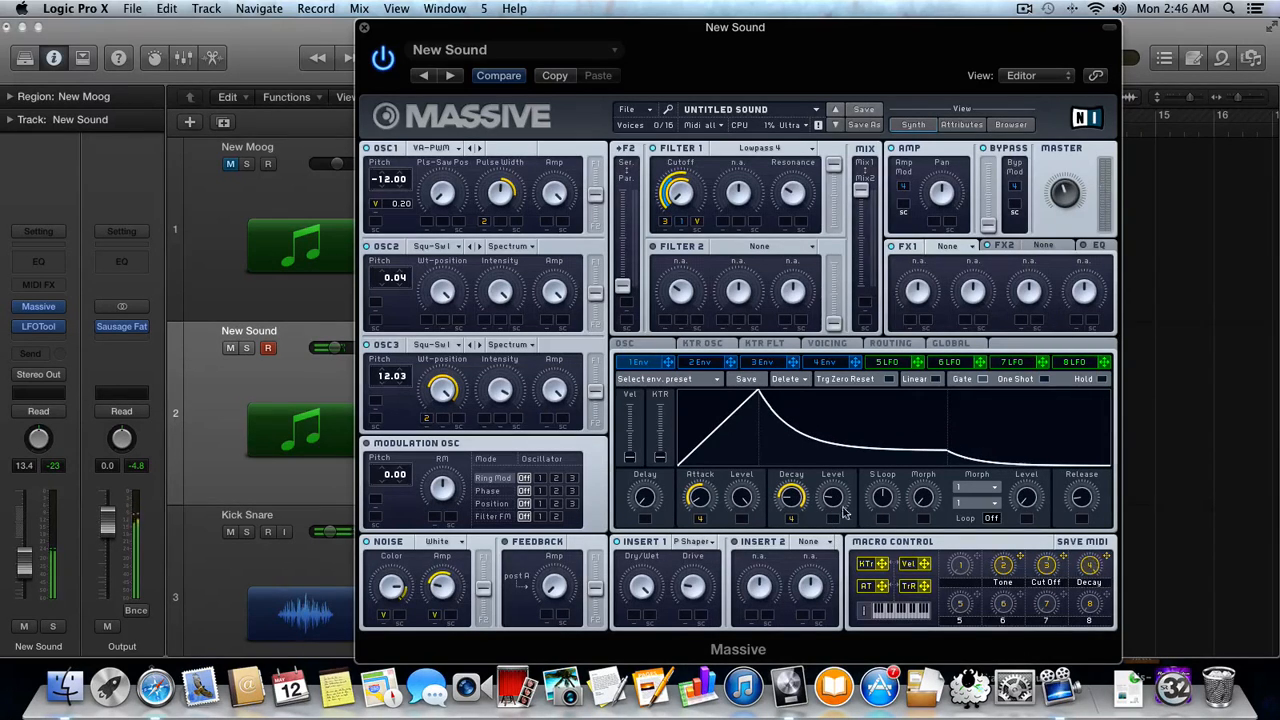
left_click_drag(829, 492, 830, 498)
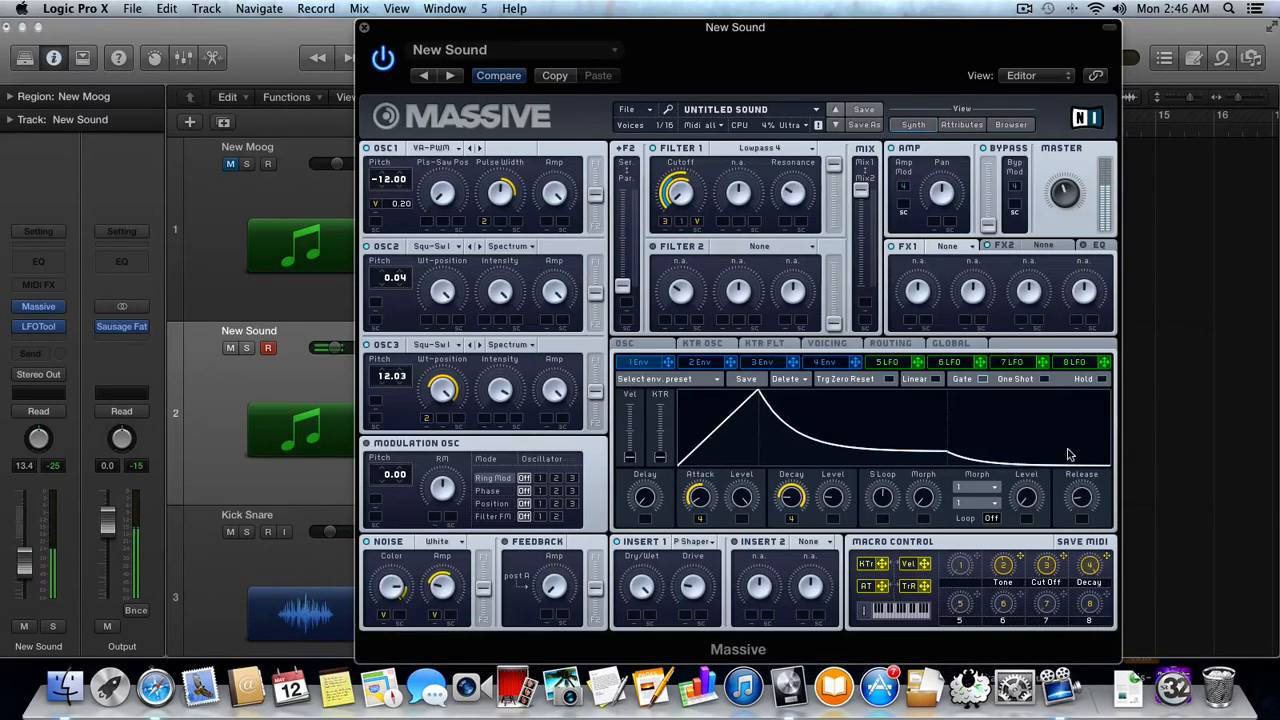
mouse_move(1081, 501)
left_mouse_down()
mouse_move(1078, 463)
mouse_move(1078, 480)
left_mouse_up()
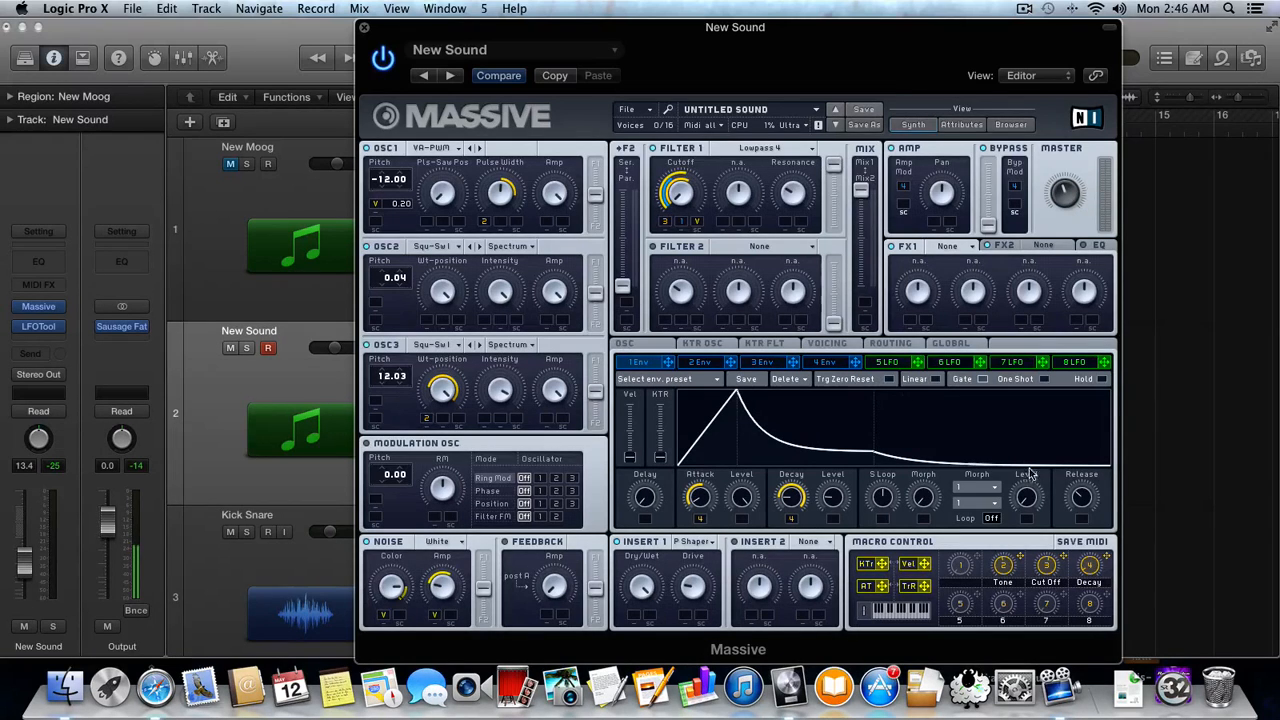
left_click_drag(1074, 499, 1074, 496)
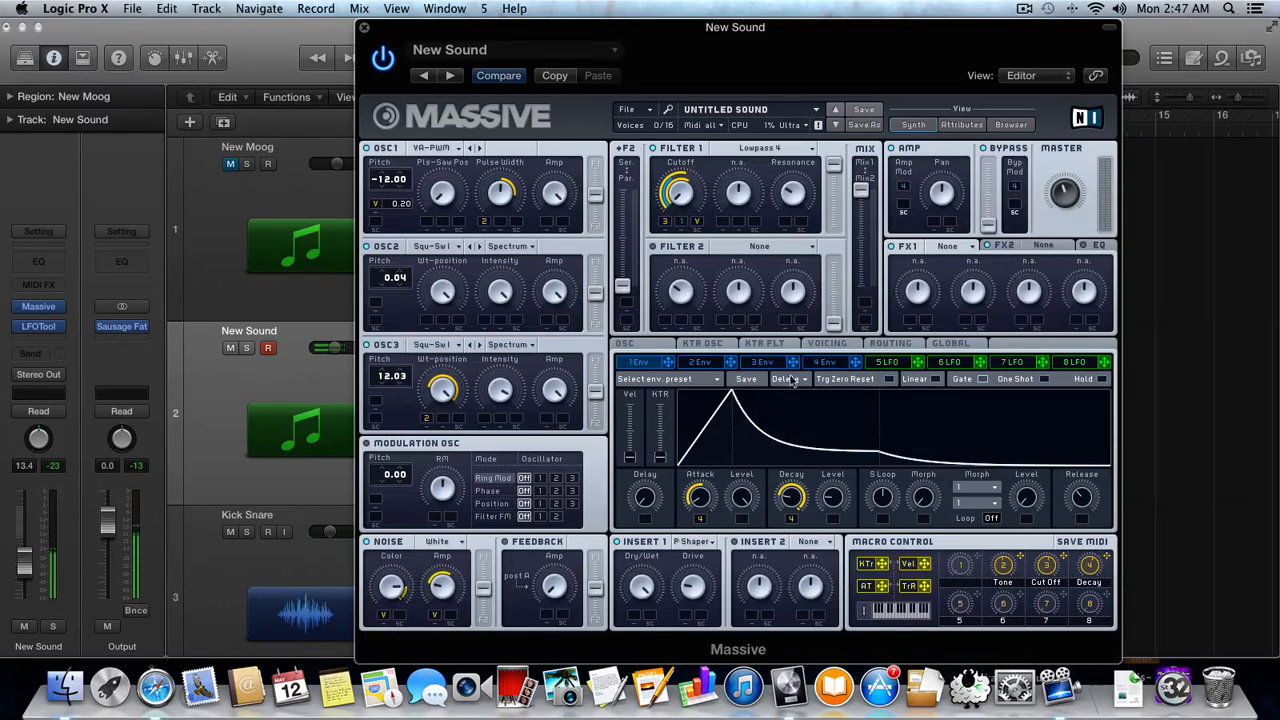
- Shape envelope 4 with a shorter Attack and Decay, a slightly lower decay Level and a longer Release
left_click(823, 362)
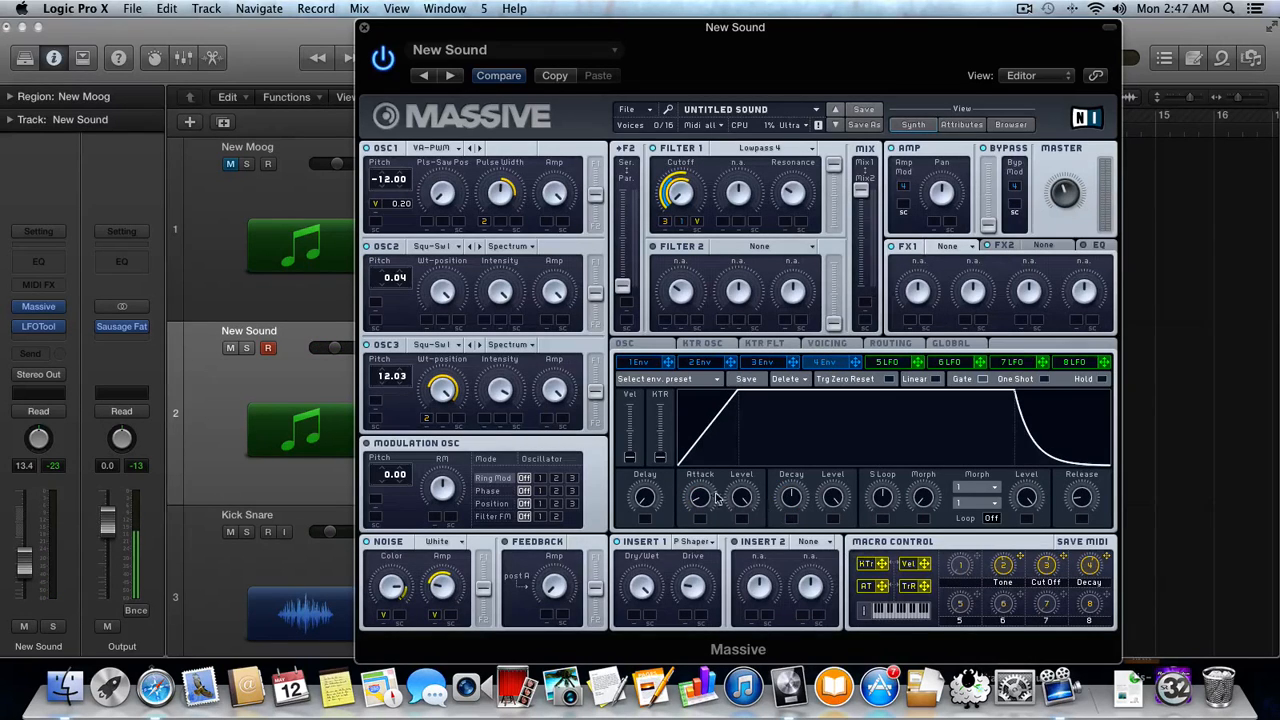
left_click_drag(701, 499, 701, 503)
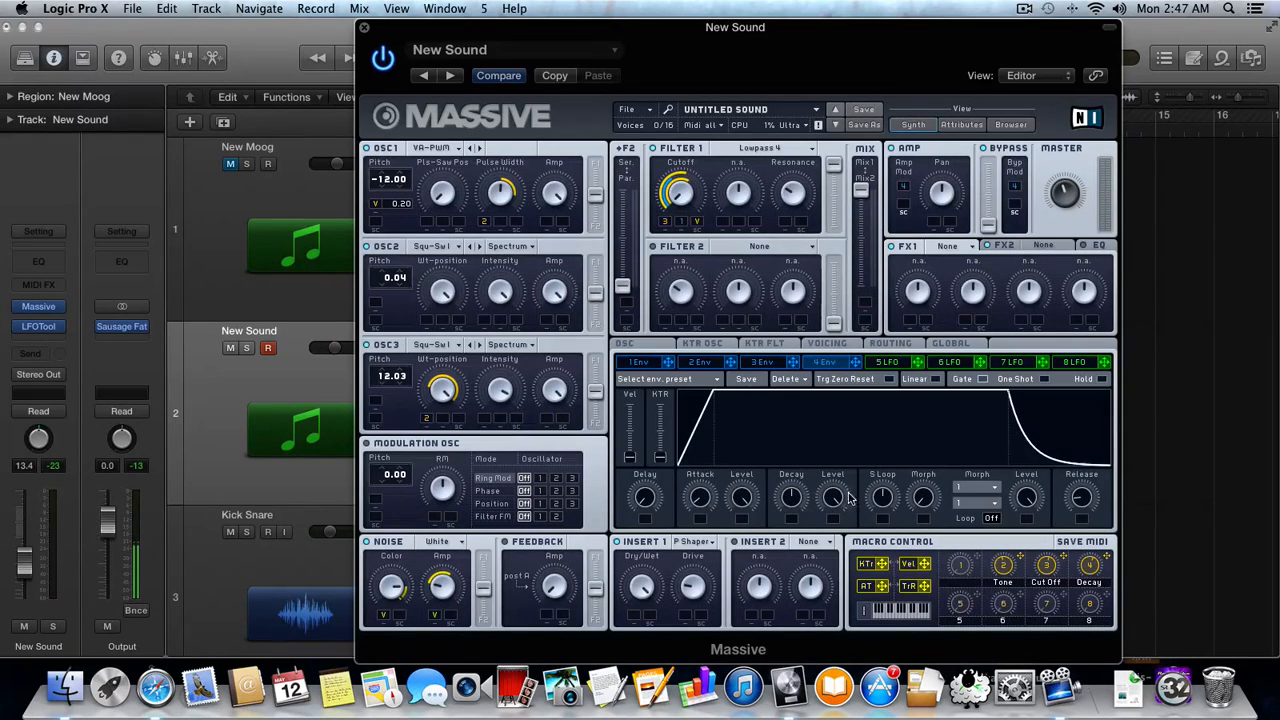
left_click_drag(836, 496, 793, 503)
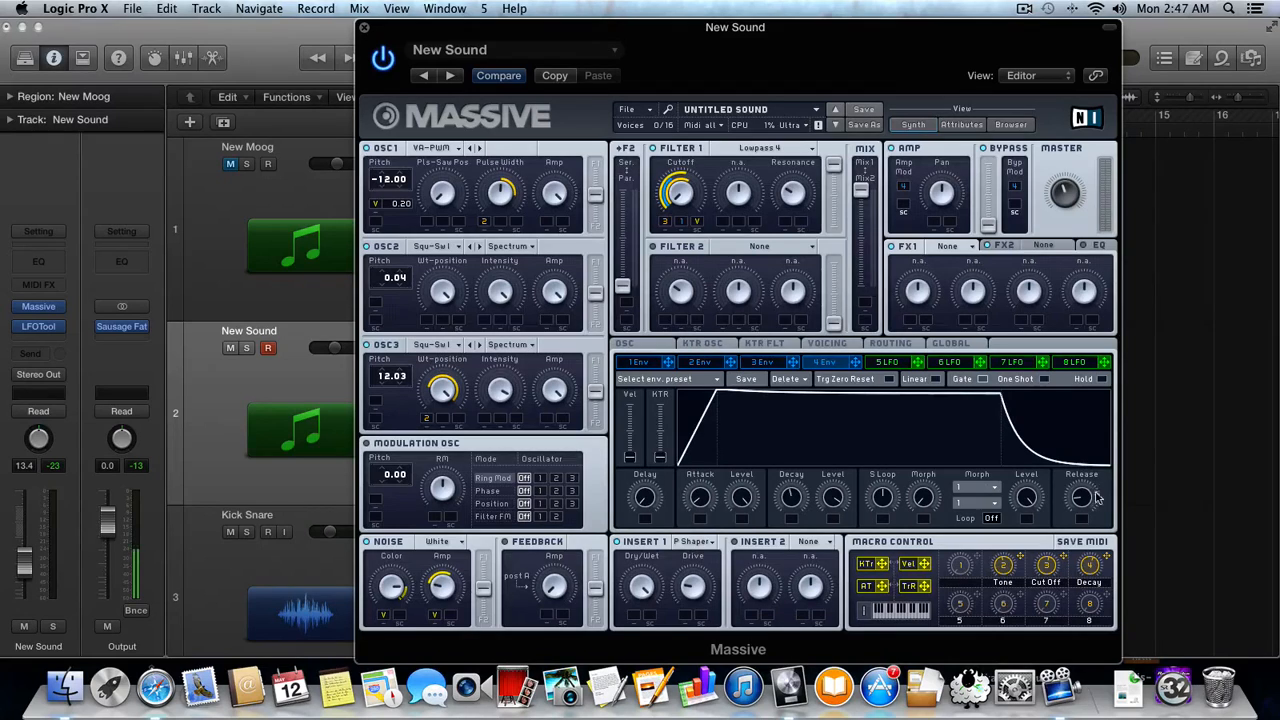
mouse_move(1092, 492)
left_mouse_down()
mouse_move(1085, 471)
mouse_move(1082, 495)
left_mouse_up()
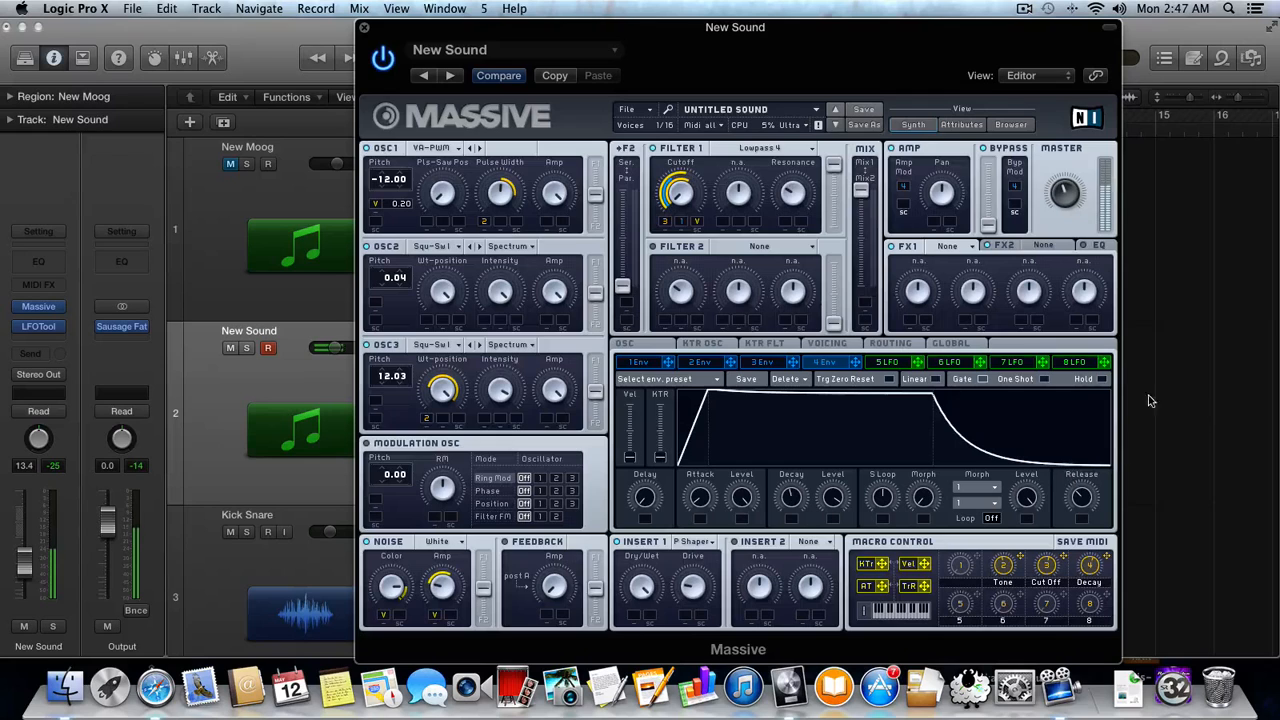
- Modulate Filter 1's Resonance with envelope 1
left_click(665, 363)
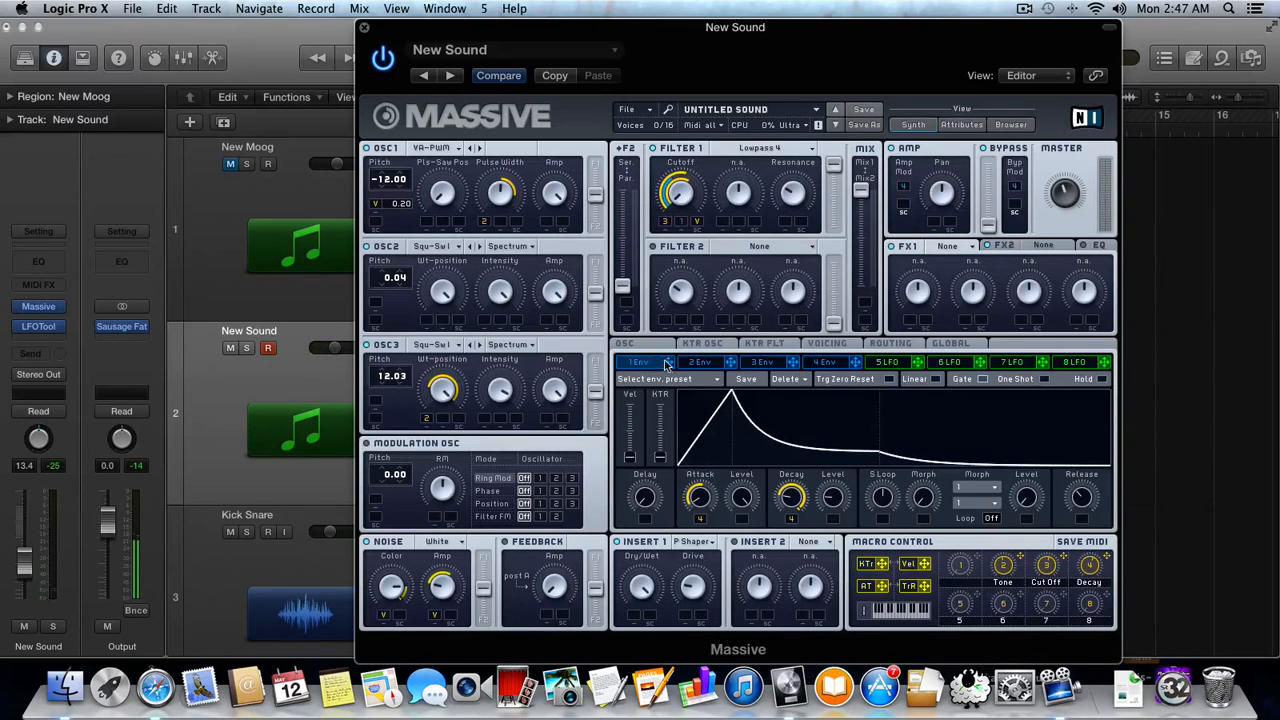
left_click_drag(668, 365, 782, 222)
- Set the FX1 effect to Reverb and the FX2 effect to Delay Synced
left_click(938, 252)
left_click(944, 257)
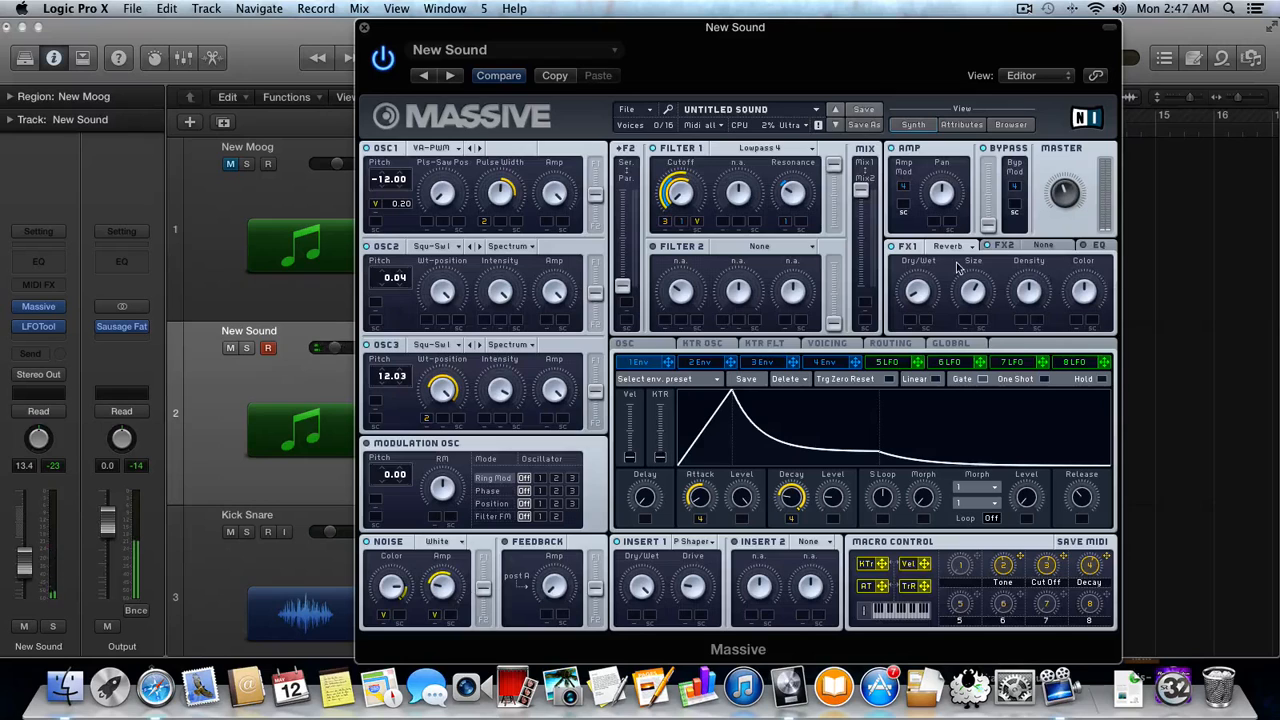
left_click(1044, 245)
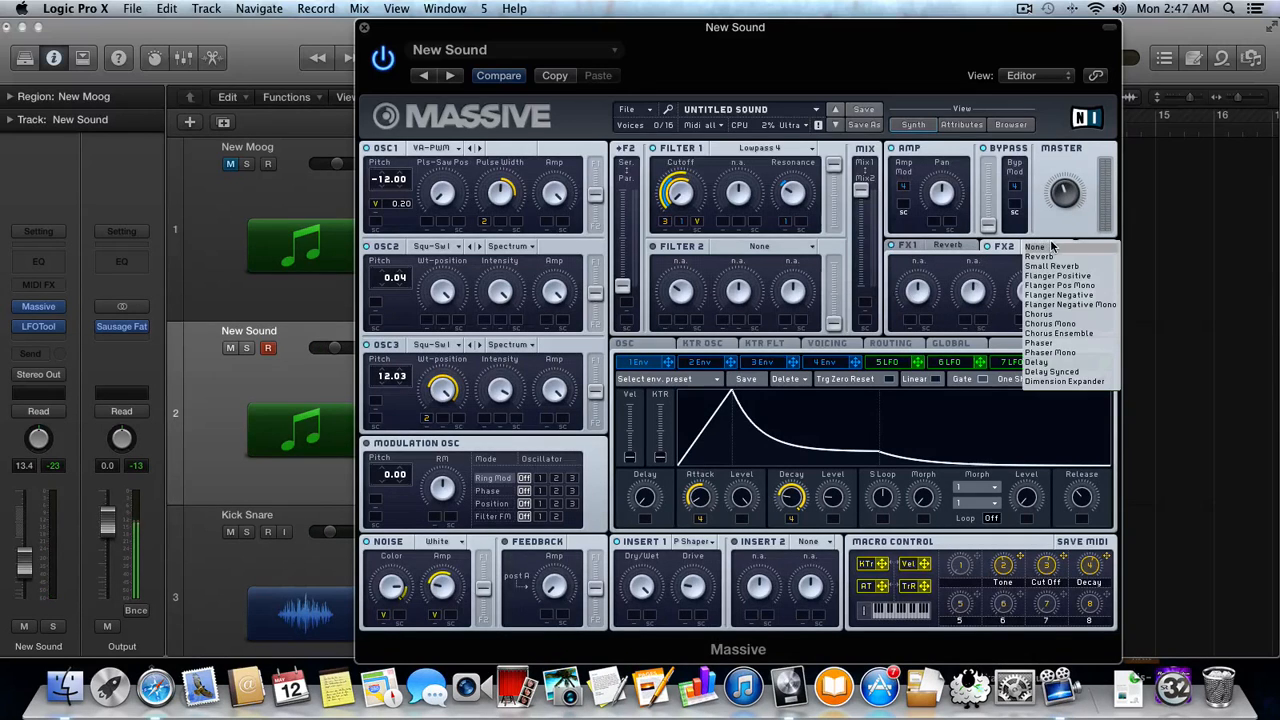
left_click(1070, 375)
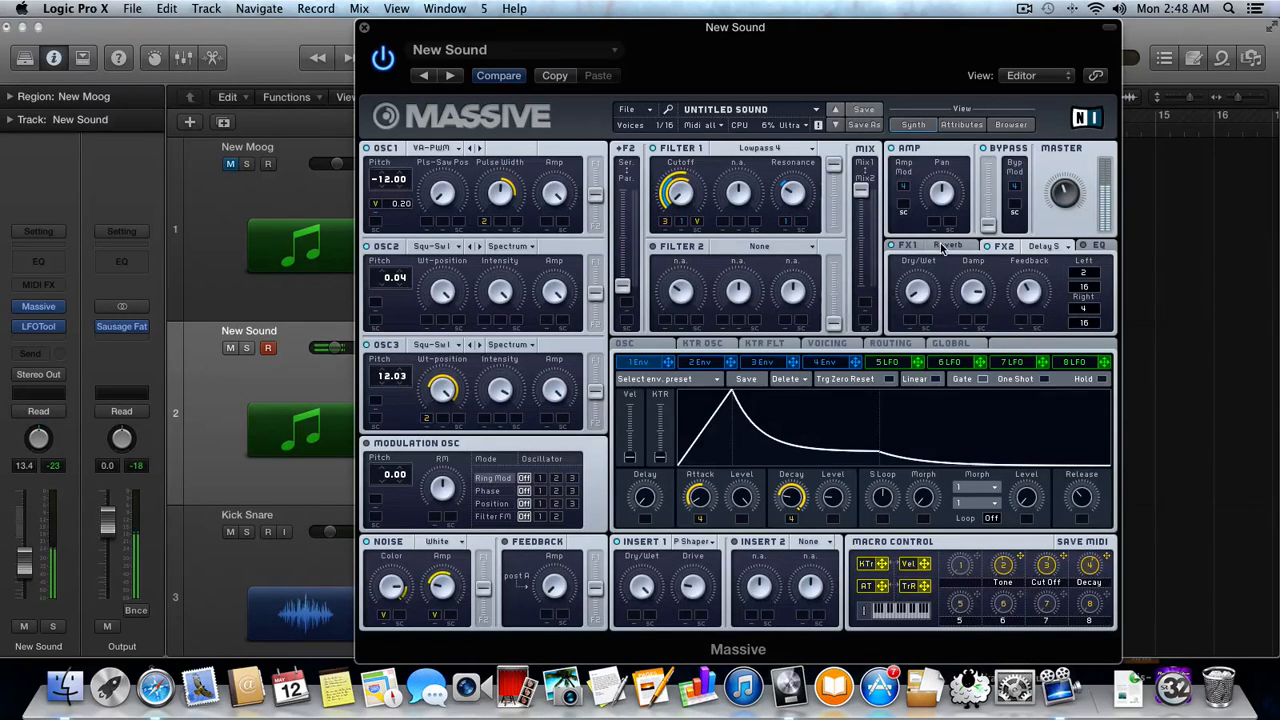
- Turn on the EQ, raise its High Shelf, and return to the FX1 Reverb settings
left_click(942, 248)
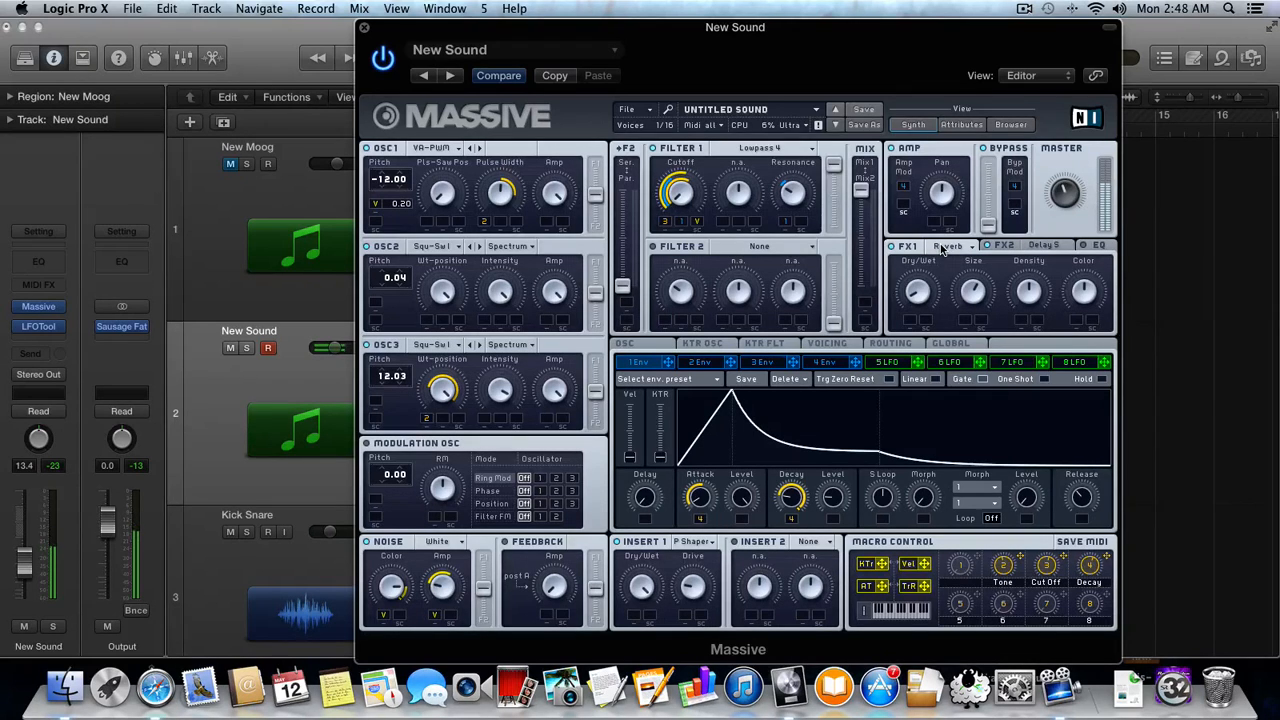
left_click(1084, 247)
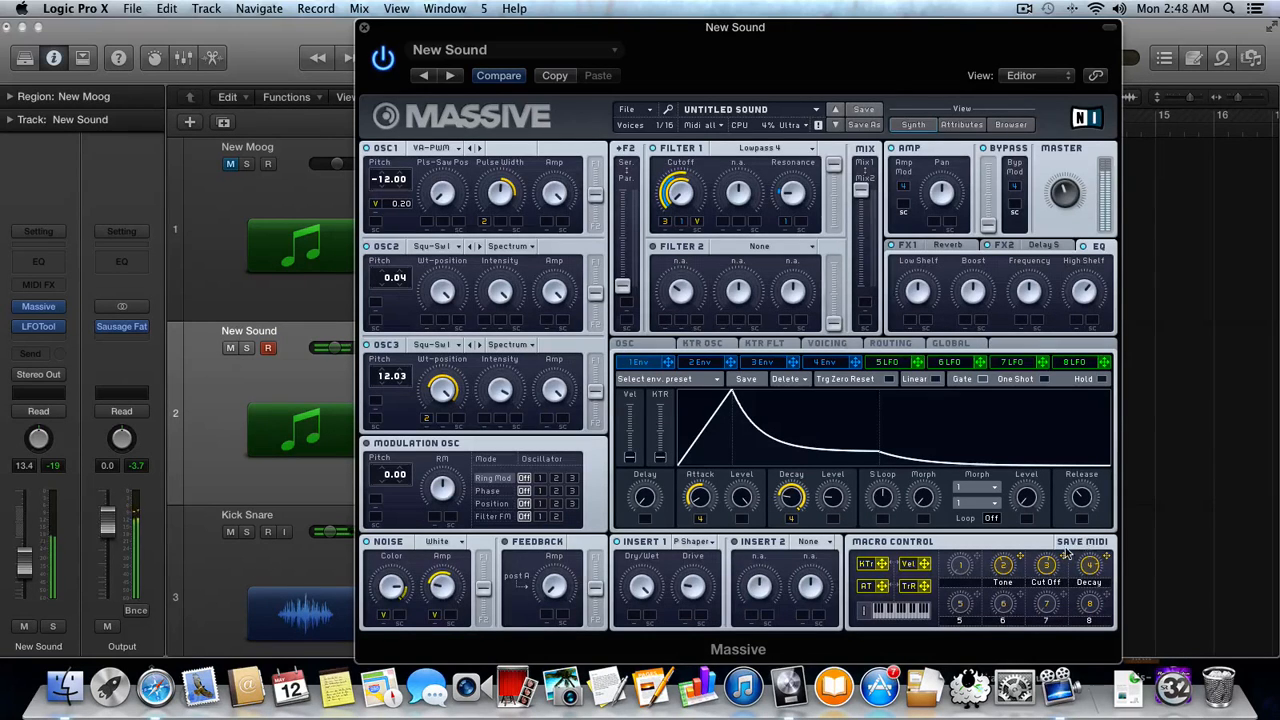
left_click(945, 247)
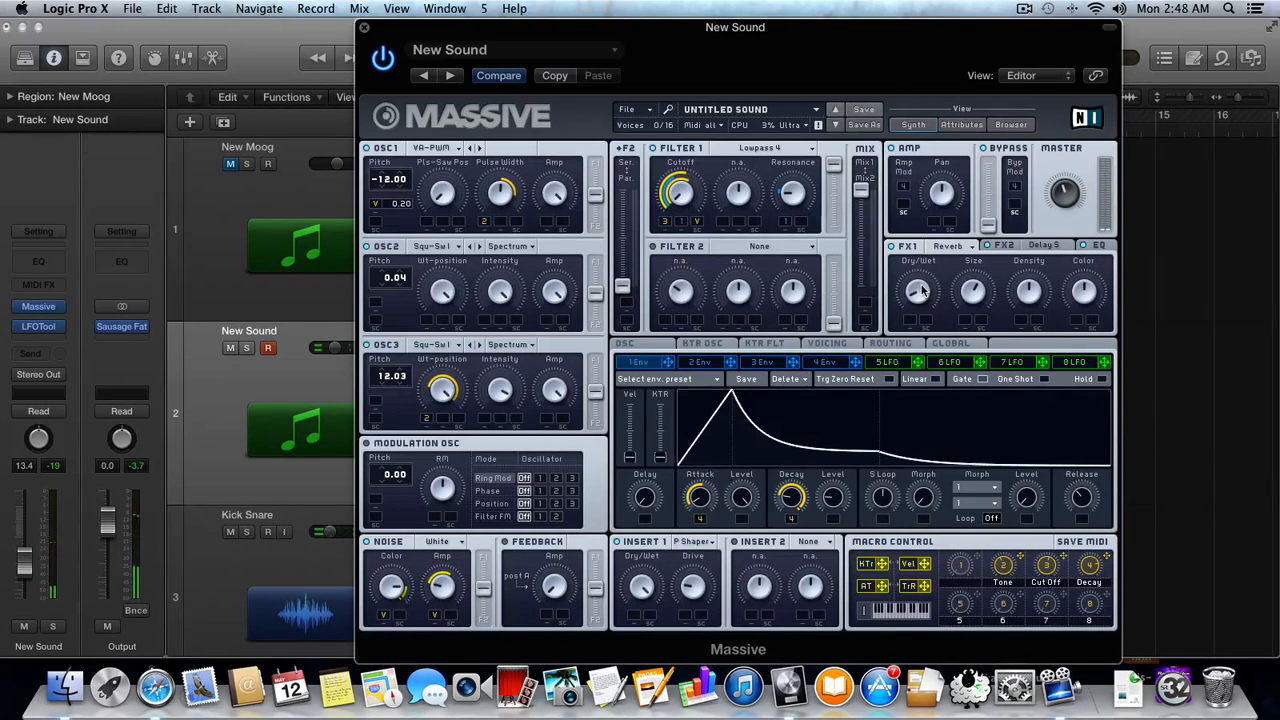